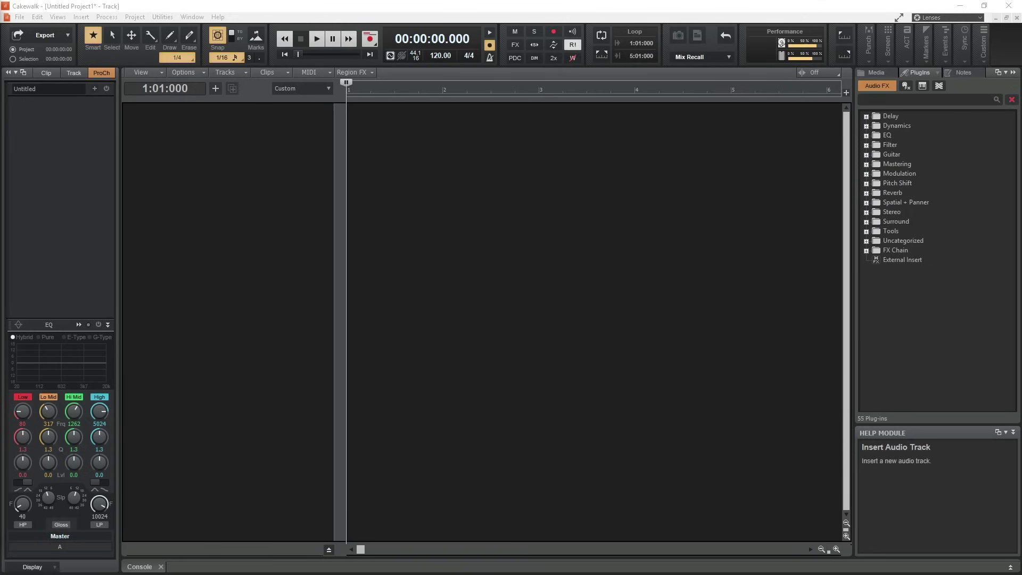
# Insert an audio track named Guitar and enable its record arm and input echo
pyautogui.click(203, 151)
pyautogui.click(250, 169)
pyautogui.doubleClick(189, 110)
pyautogui.write('Guitar')
pyautogui.press('Return')
pyautogui.click(248, 110)
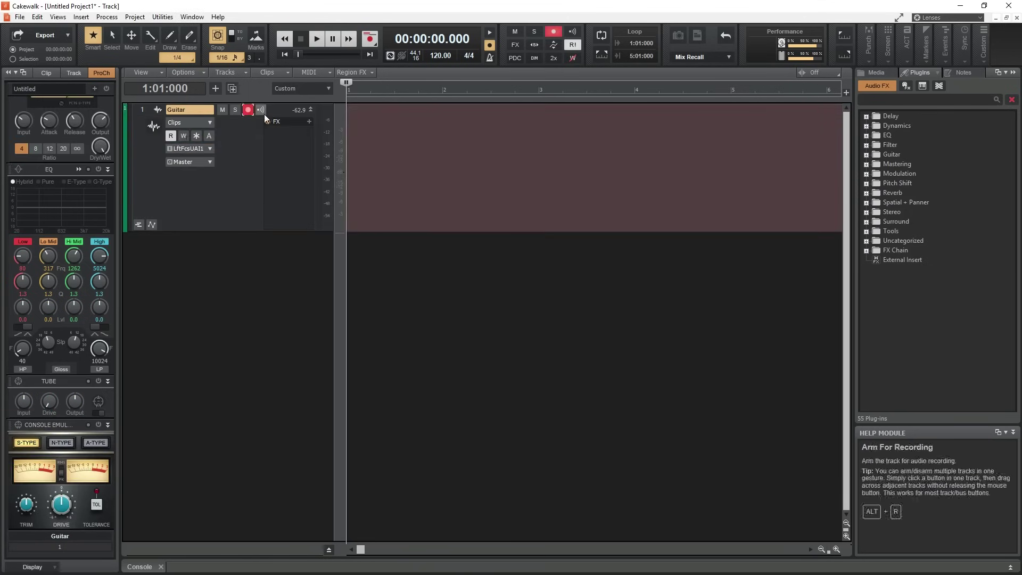
pyautogui.click(261, 111)
# Add the TH3 plug-in to the Guitar track's FX rack and load the Rich Tone preset
pyautogui.rightClick(309, 123)
pyautogui.click(551, 259)
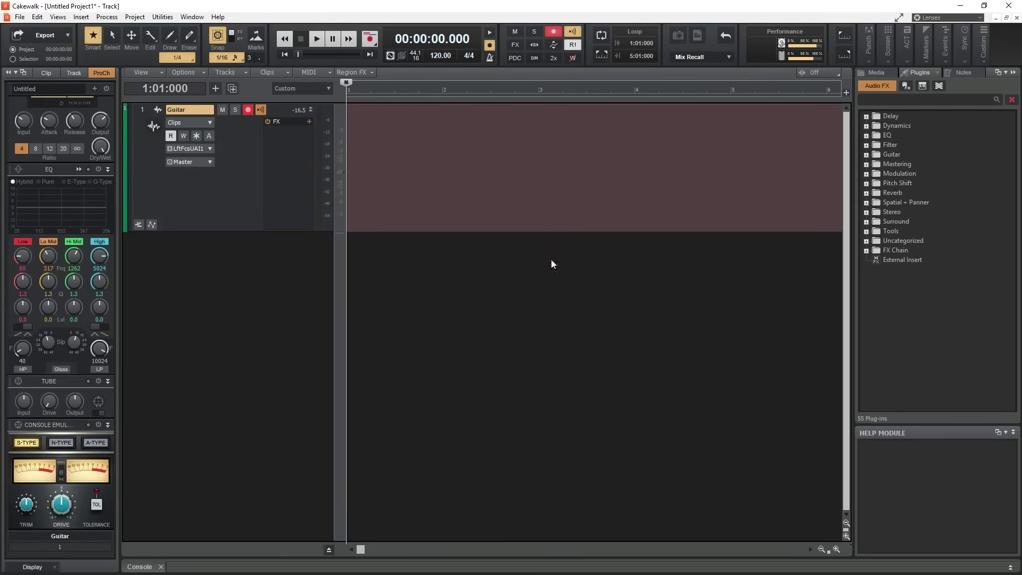
pyautogui.click(293, 412)
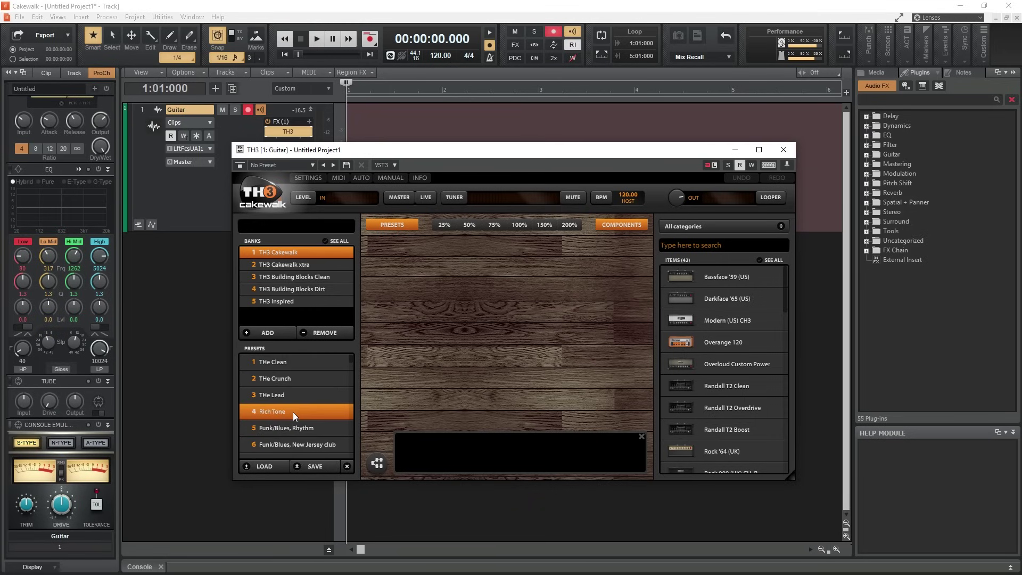
# Try placing the TUBE NINE pedal between the CHR-2 pedal and the Darkface '65 amplifier
pyautogui.click(392, 226)
pyautogui.scroll(-5, 724, 296)
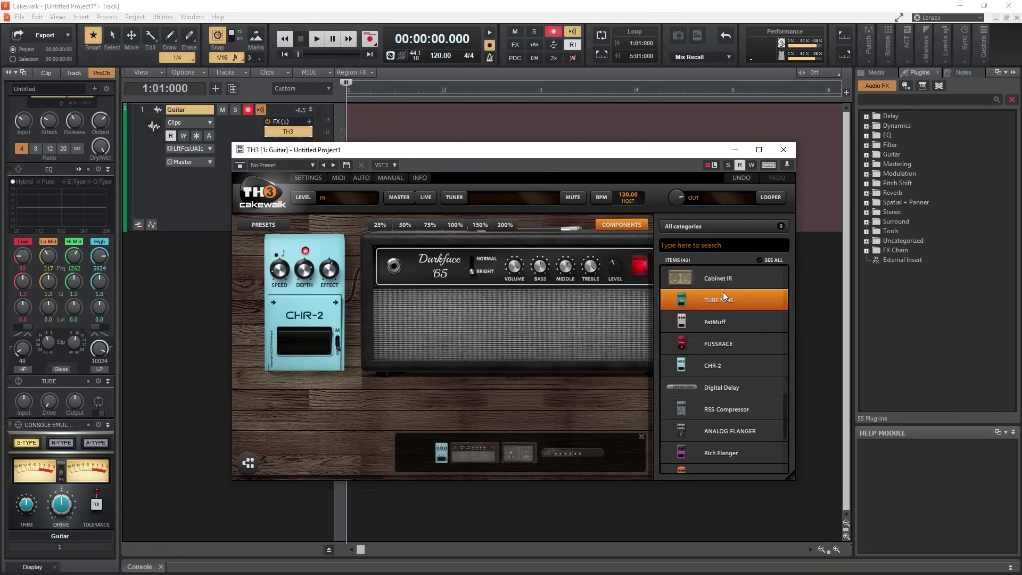
pyautogui.moveTo(723, 296); pyautogui.dragTo(347, 289)
pyautogui.rightClick(270, 288)
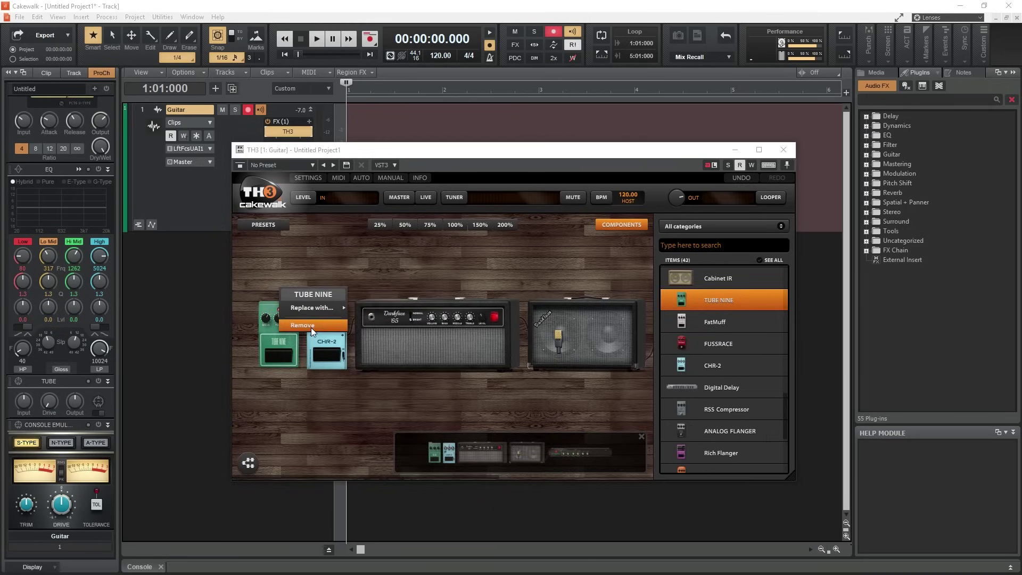
pyautogui.click(311, 327)
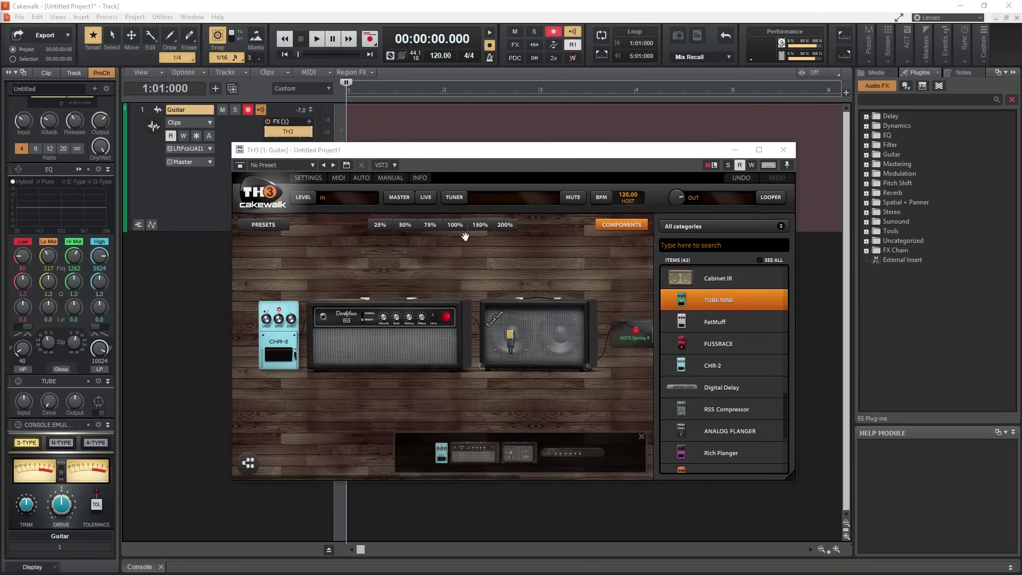
# Toggle the Darkface '65 amplifier's power off and on, and open the options of the cabinet's microphone A
pyautogui.doubleClick(406, 357)
pyautogui.click(614, 286)
pyautogui.click(613, 285)
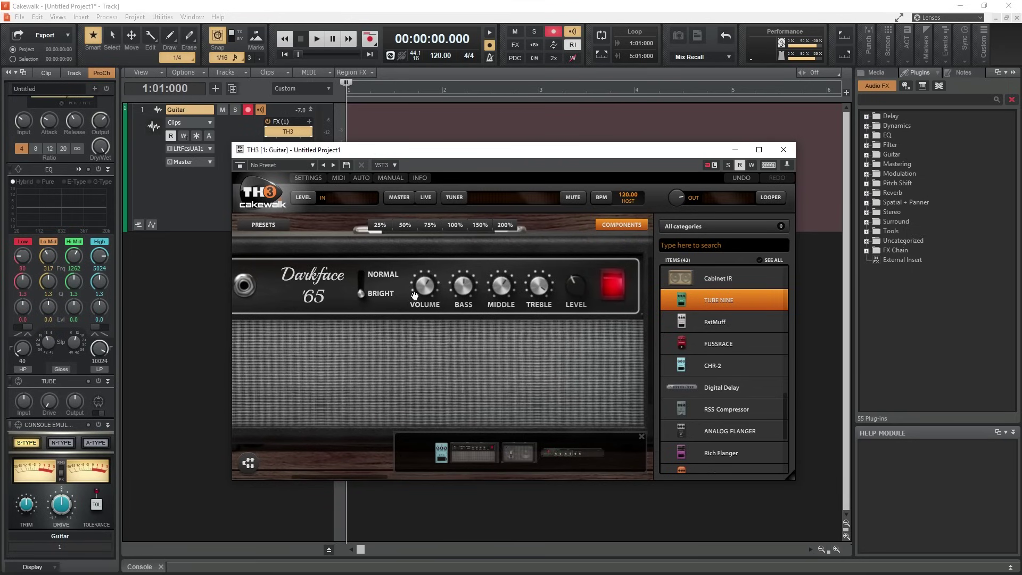
pyautogui.click(297, 417)
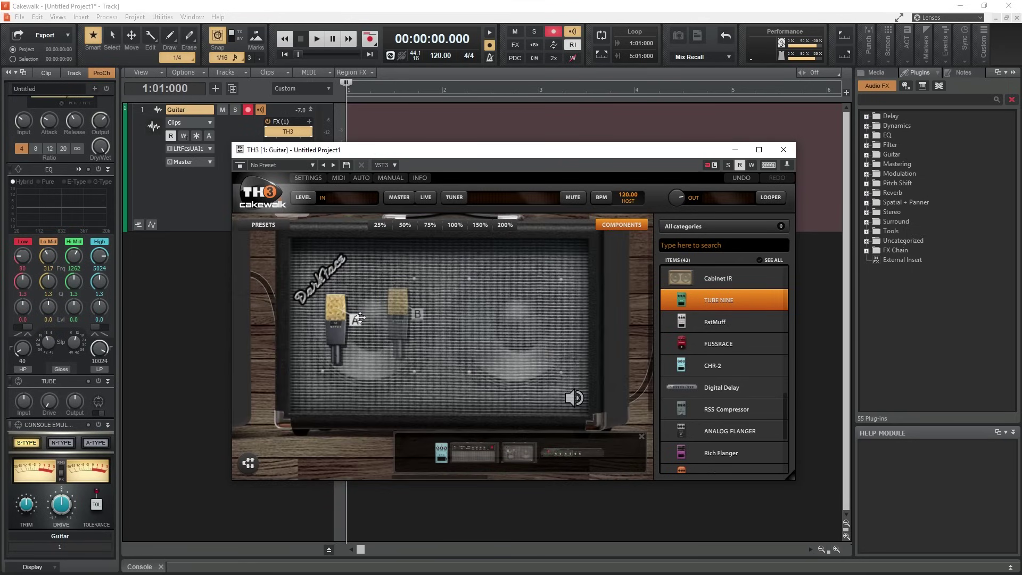
pyautogui.rightClick(334, 326)
# Place a Digital Delay on the splitter's parallel signal path between the CHR-2 pedal and the amplifier
pyautogui.moveTo(740, 379); pyautogui.dragTo(487, 370)
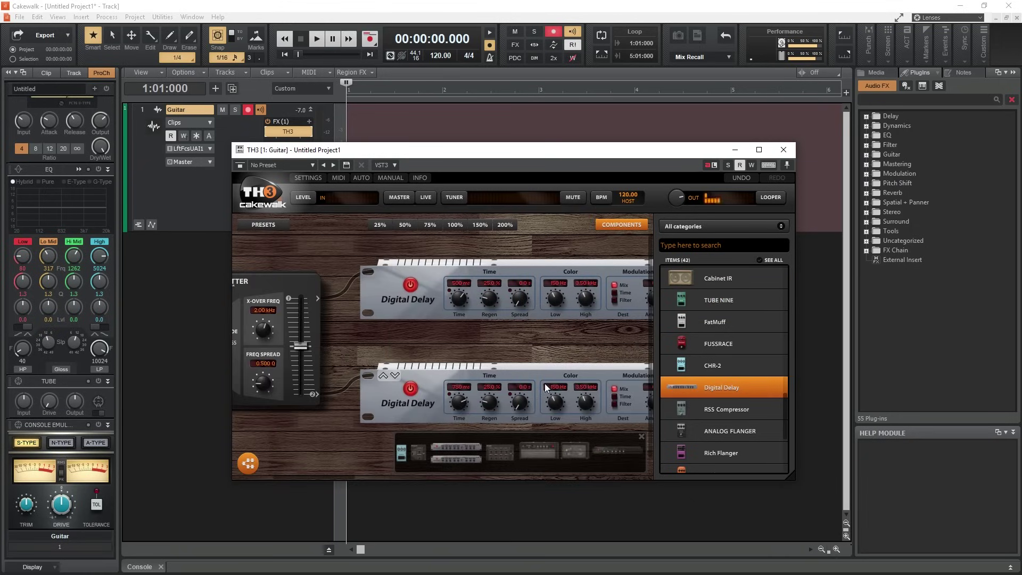
pyautogui.click(417, 455)
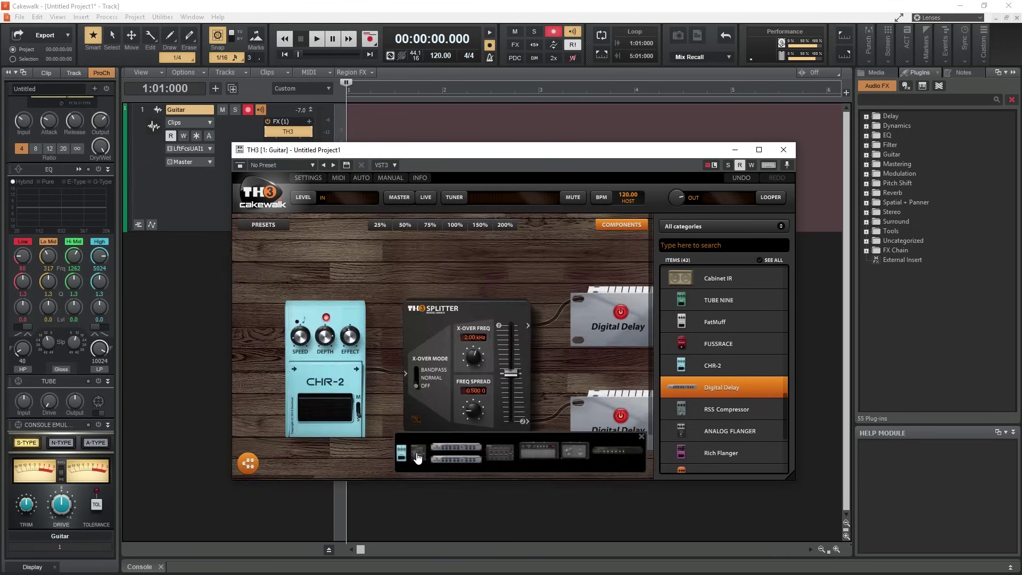
pyautogui.click(572, 452)
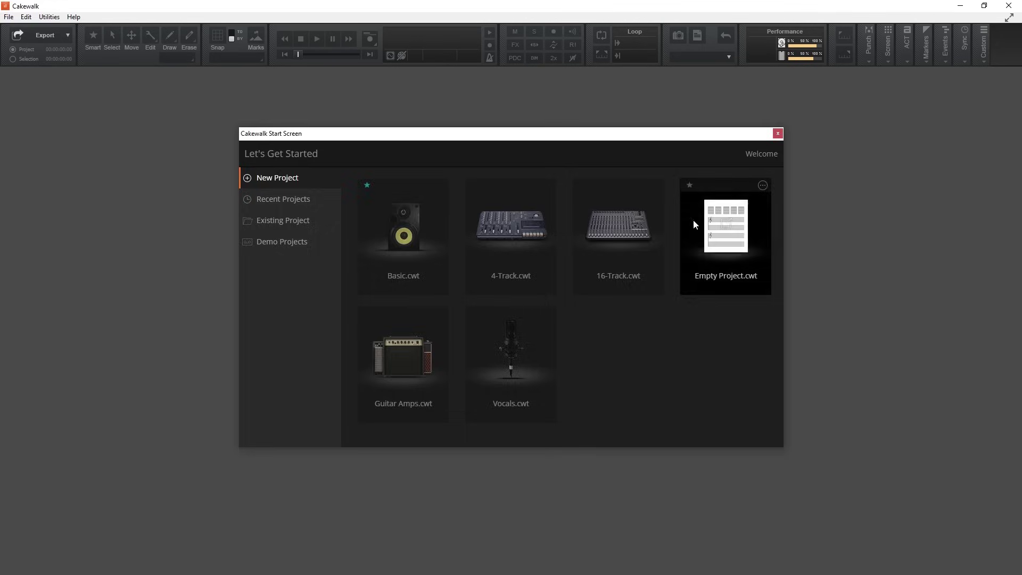
pyautogui.click(694, 222)
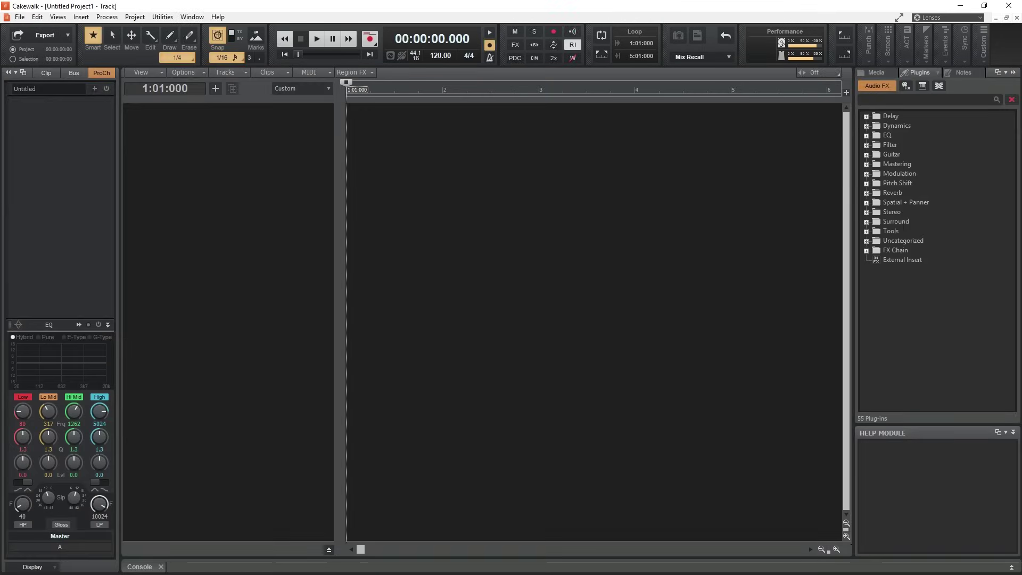
# Enable the excluded TH3 plug-in among the VST3 audio effects in the Cakewalk Plug-in Manager
pyautogui.click(170, 18)
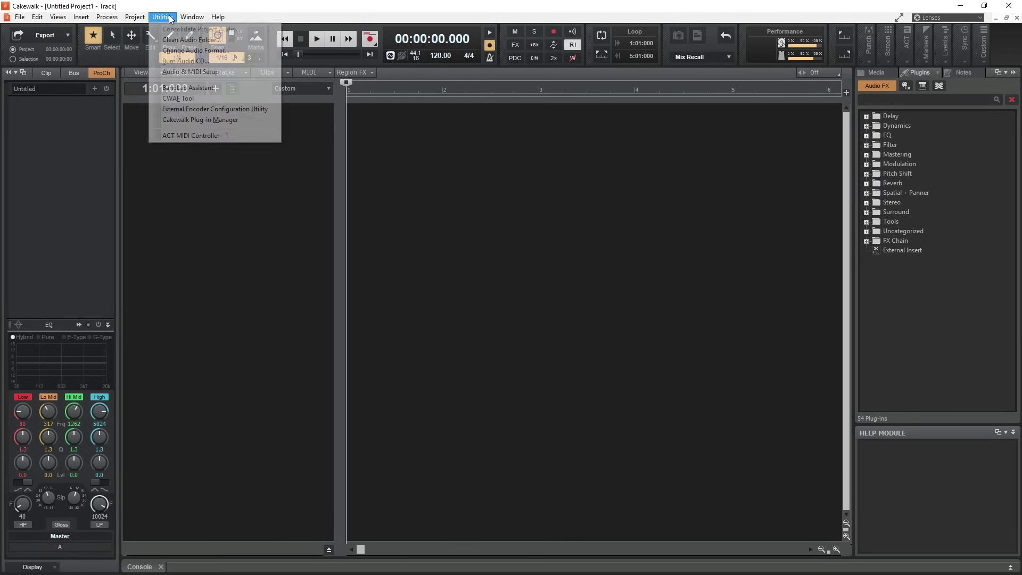
pyautogui.click(188, 120)
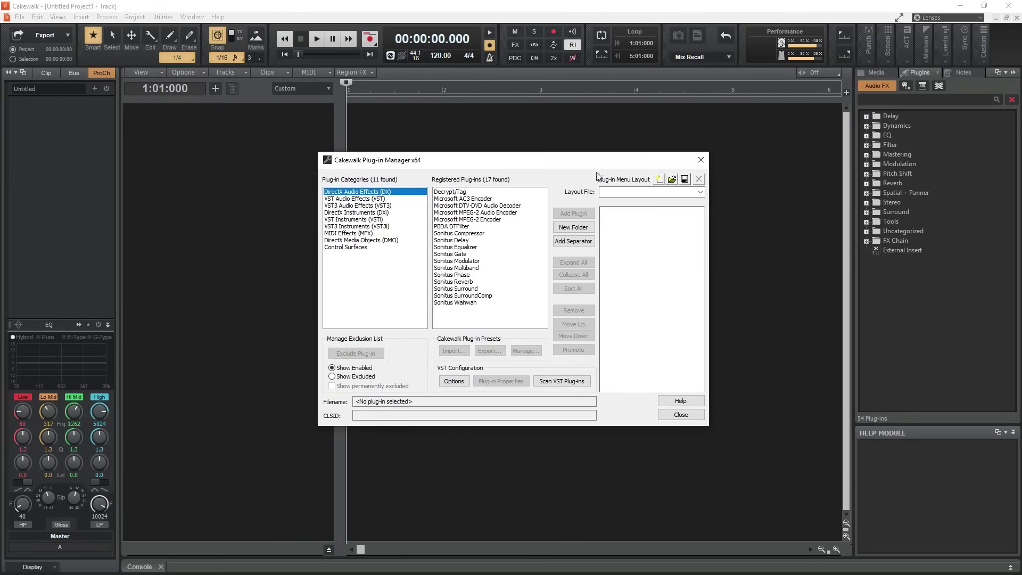
pyautogui.click(338, 206)
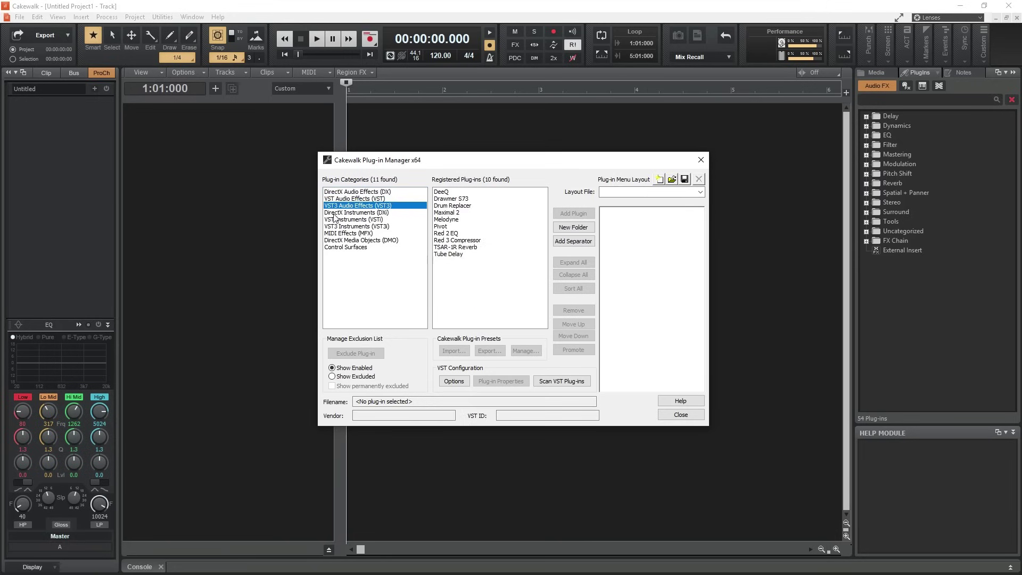
pyautogui.click(345, 378)
pyautogui.click(448, 192)
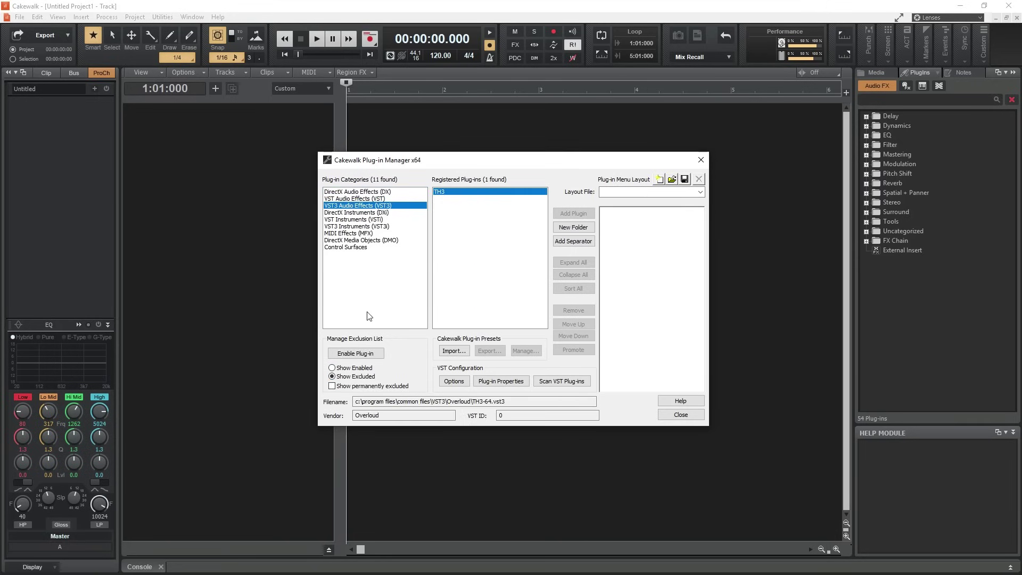
pyautogui.click(344, 354)
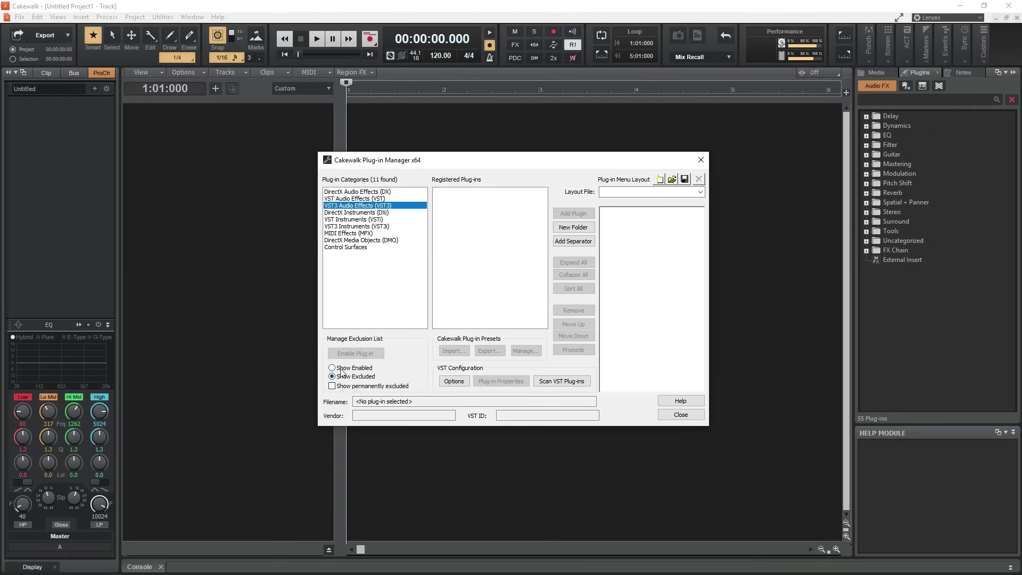
pyautogui.click(342, 370)
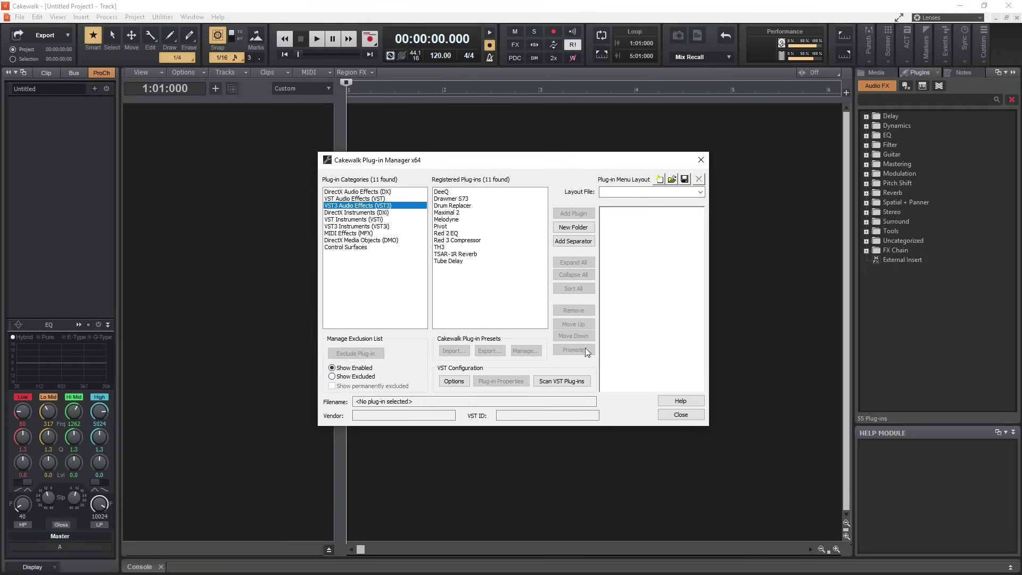
pyautogui.click(679, 416)
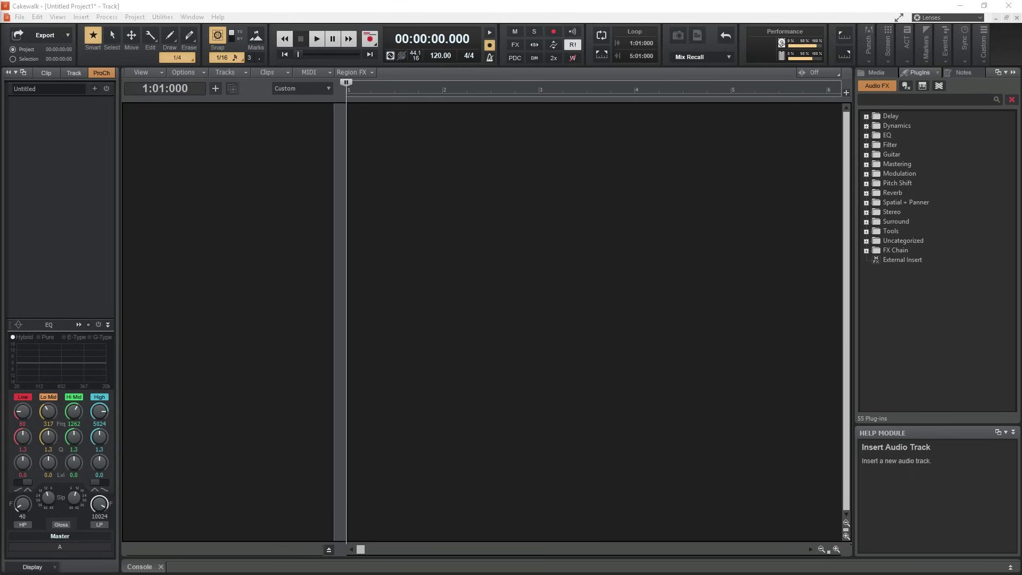
# Insert an audio track and set its input to the left channel of the Focusrite USB ASIO interface
pyautogui.rightClick(208, 221)
pyautogui.click(230, 244)
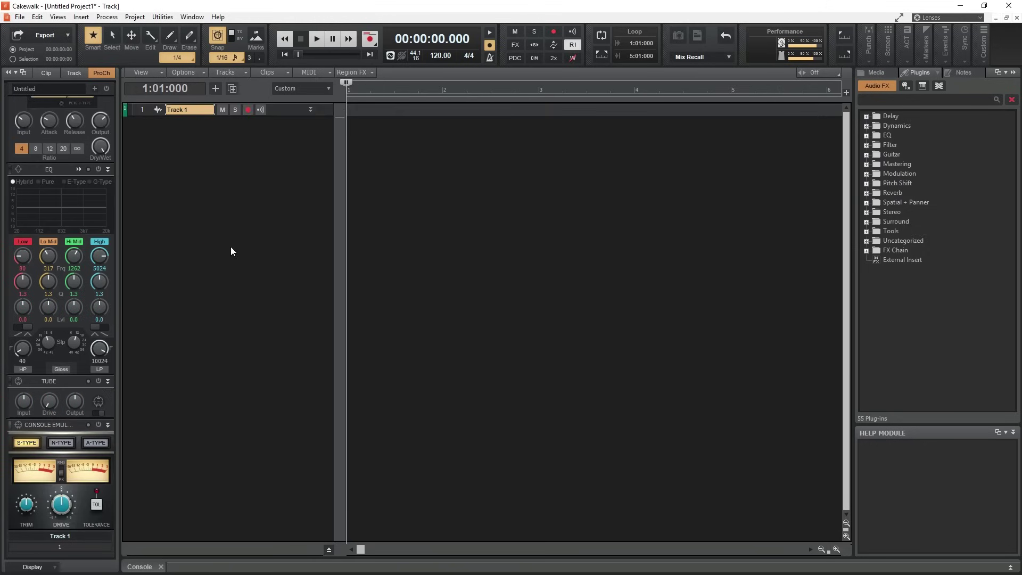
pyautogui.moveTo(281, 115); pyautogui.dragTo(284, 231)
pyautogui.click(205, 149)
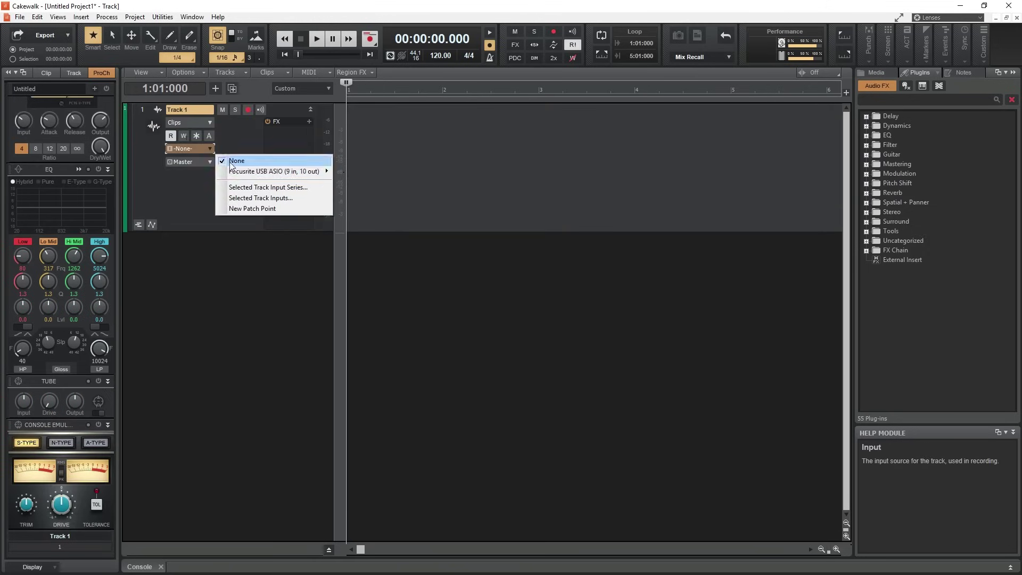
pyautogui.moveTo(243, 172)
pyautogui.click(351, 172)
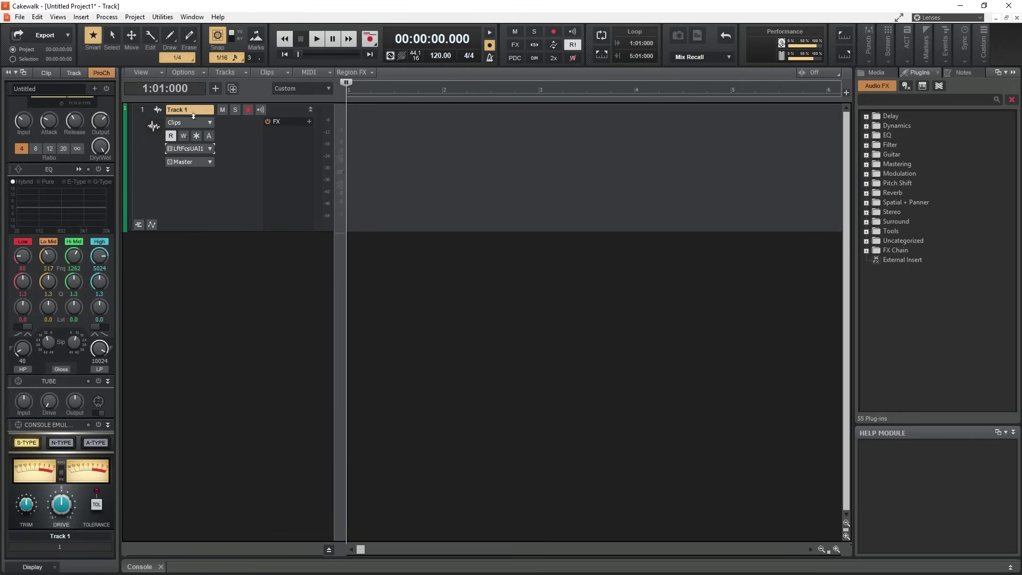
# Rename the new track as Guitar and enable its record arm and input echo
pyautogui.doubleClick(196, 109)
pyautogui.write('Guita')
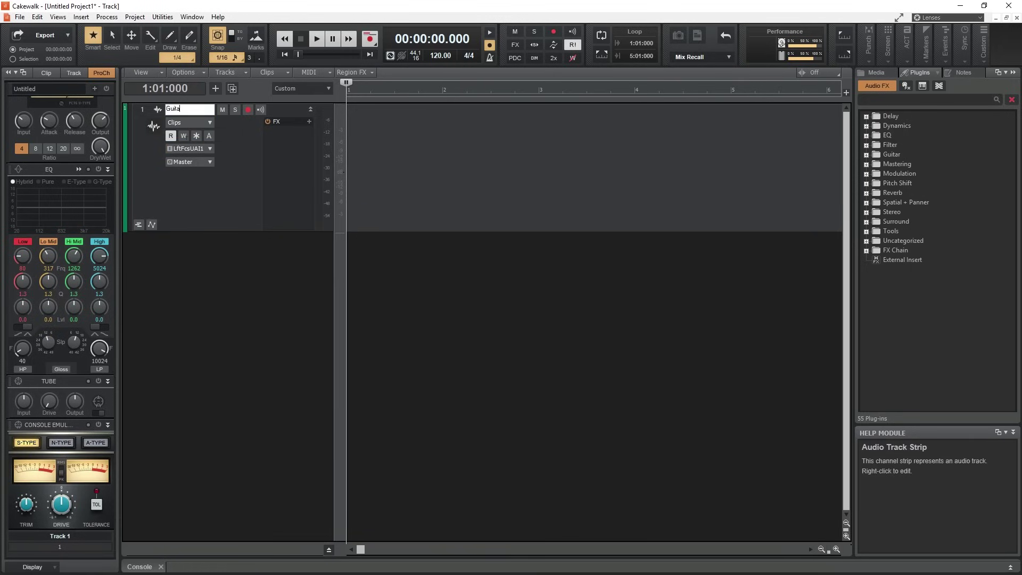
pyautogui.write('r')
pyautogui.press('Return')
pyautogui.click(248, 109)
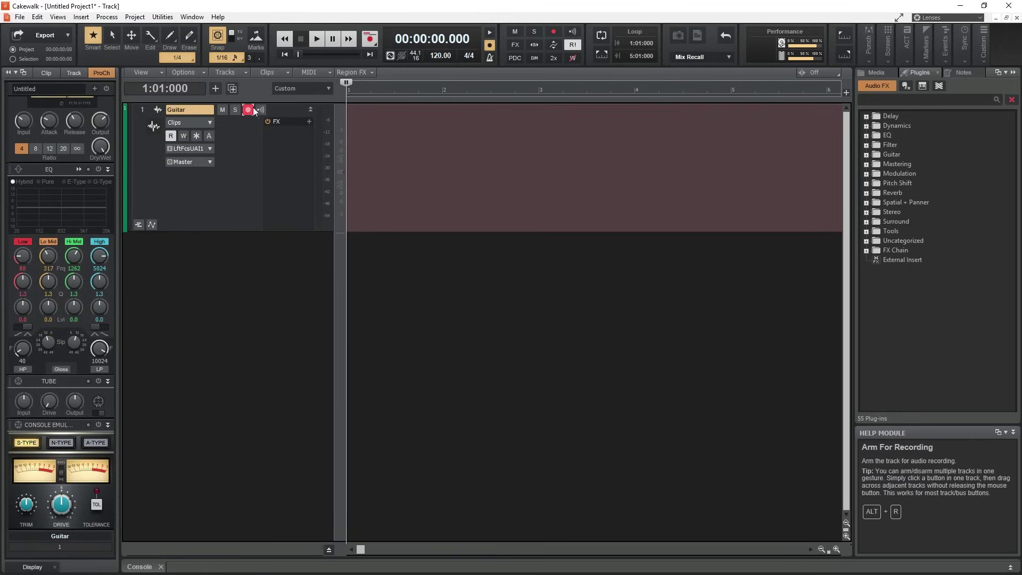
pyautogui.click(260, 109)
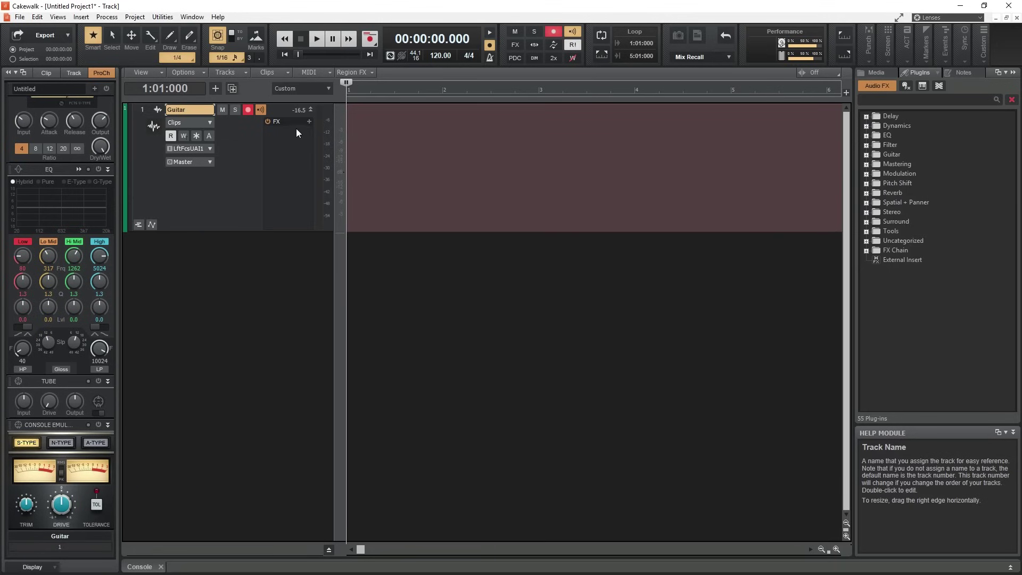
# Insert the TH3 audio effect from the Guitar category into the Guitar track's FX rack
pyautogui.click(309, 122)
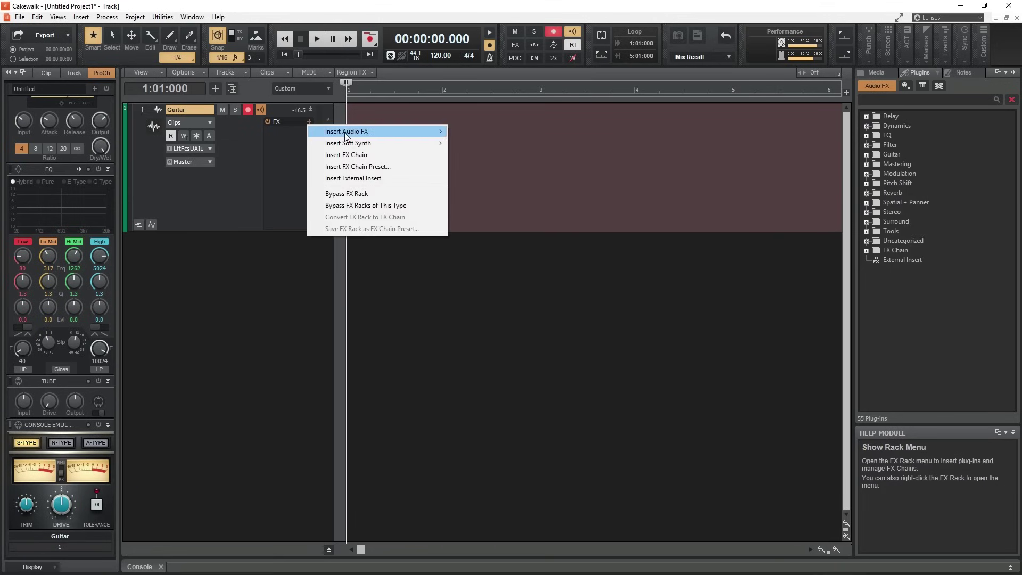
pyautogui.moveTo(345, 133)
pyautogui.moveTo(500, 258)
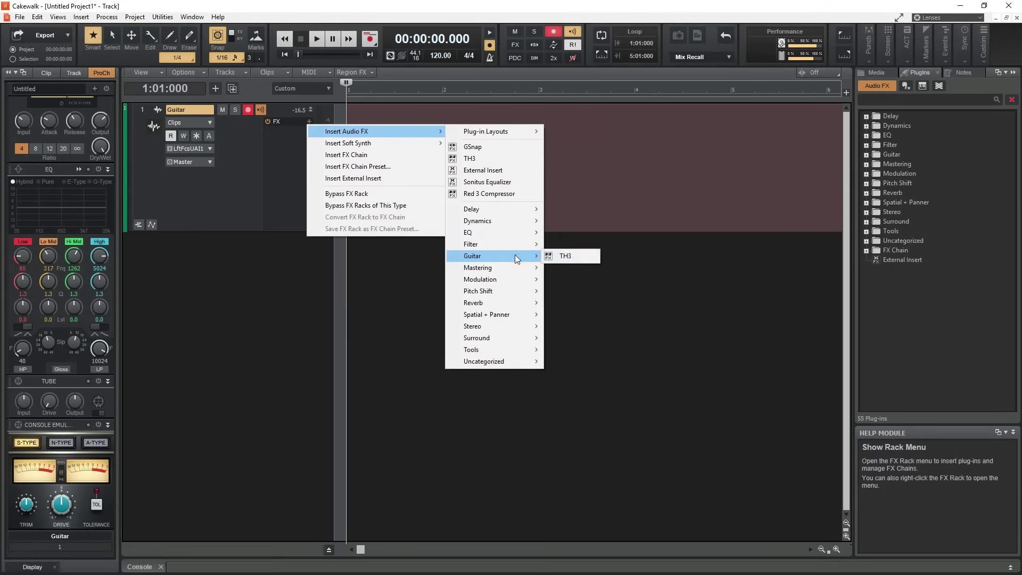
pyautogui.click(551, 257)
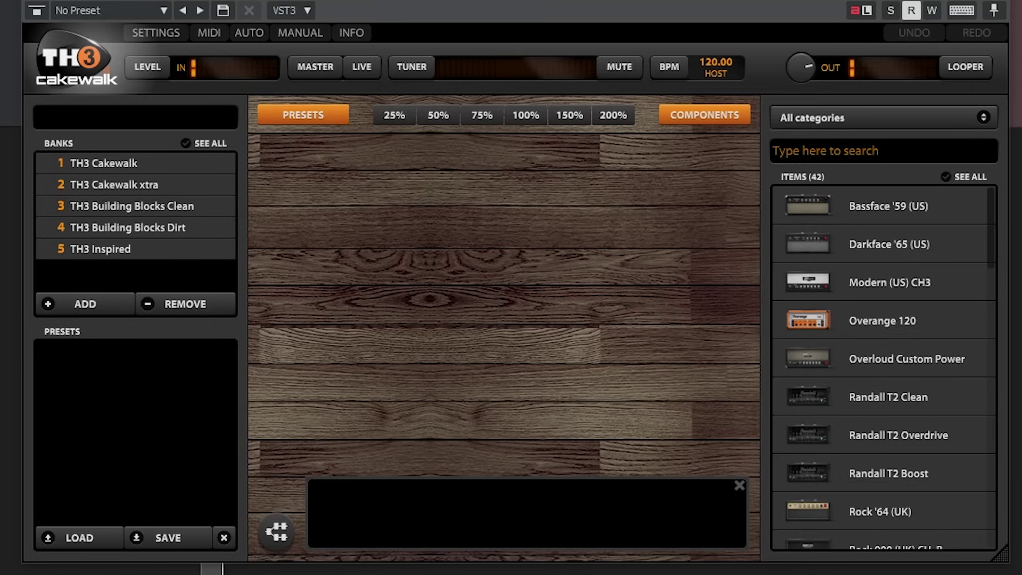
# Load the Rich Tone preset from the TH3 Cakewalk bank and hide the preset browser
pyautogui.click(91, 166)
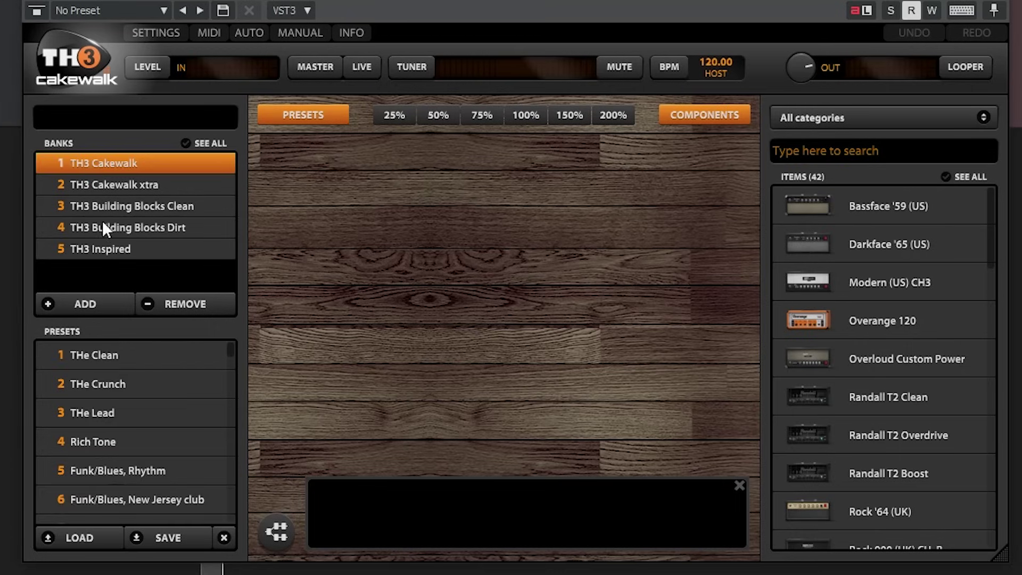
pyautogui.click(130, 449)
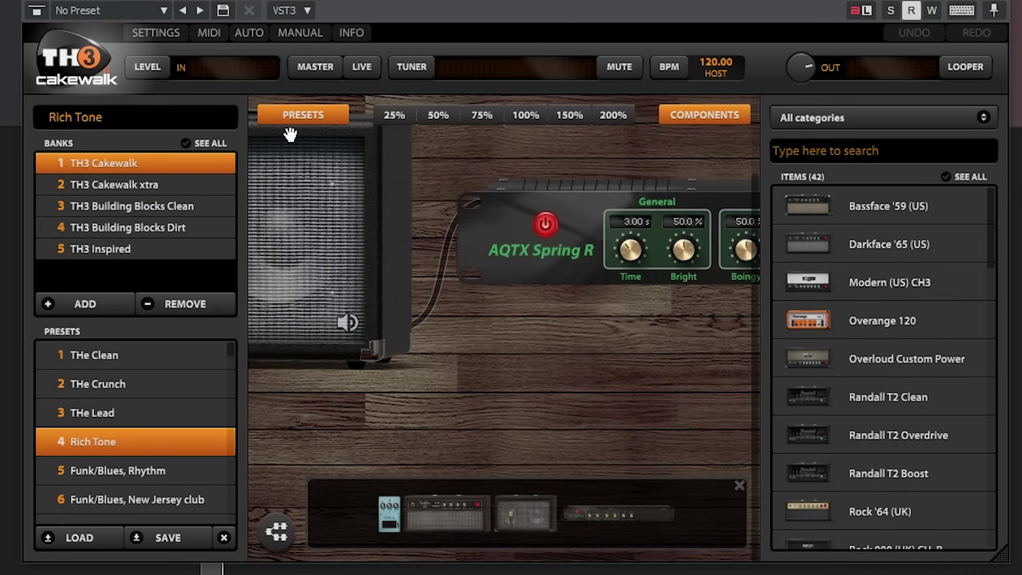
pyautogui.click(303, 116)
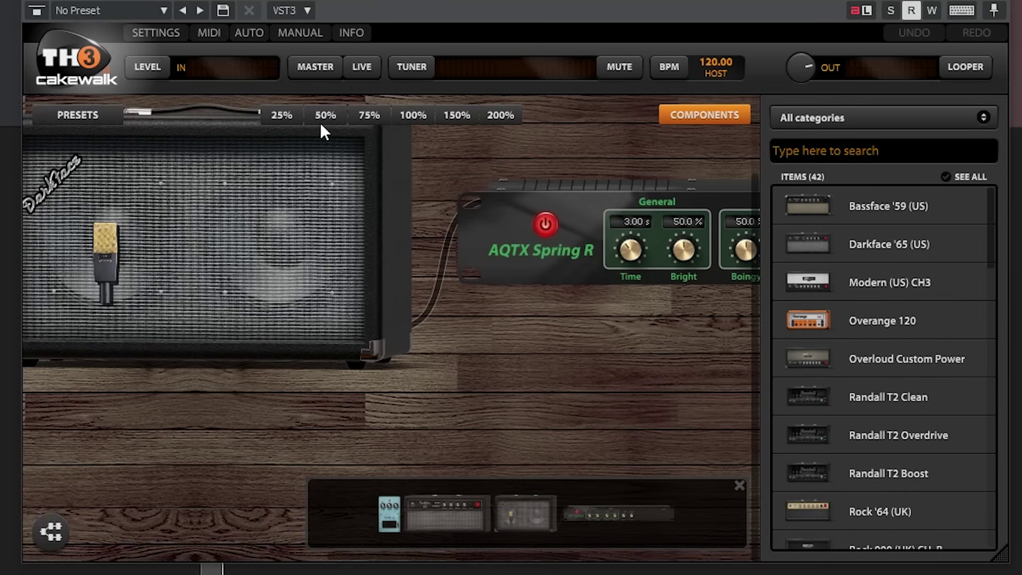
# Examine the Rich Tone rig's cabinet, amplifier and CHR-2 pedal at different magnifications, and browse the available TH3 components
pyautogui.click(321, 116)
pyautogui.click(417, 114)
pyautogui.moveTo(436, 243); pyautogui.dragTo(245, 242)
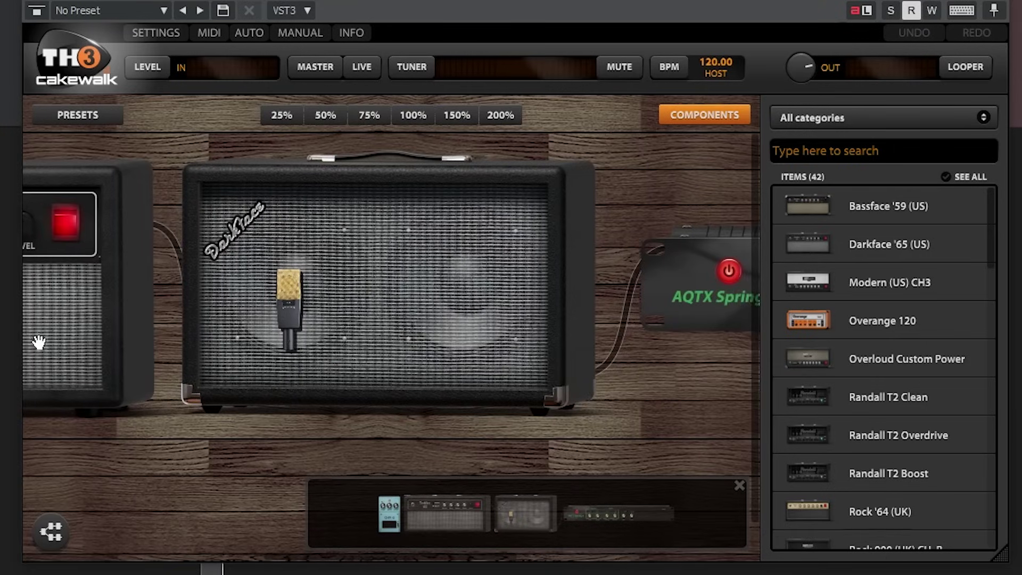
pyautogui.moveTo(39, 342); pyautogui.dragTo(592, 404)
pyautogui.click(442, 116)
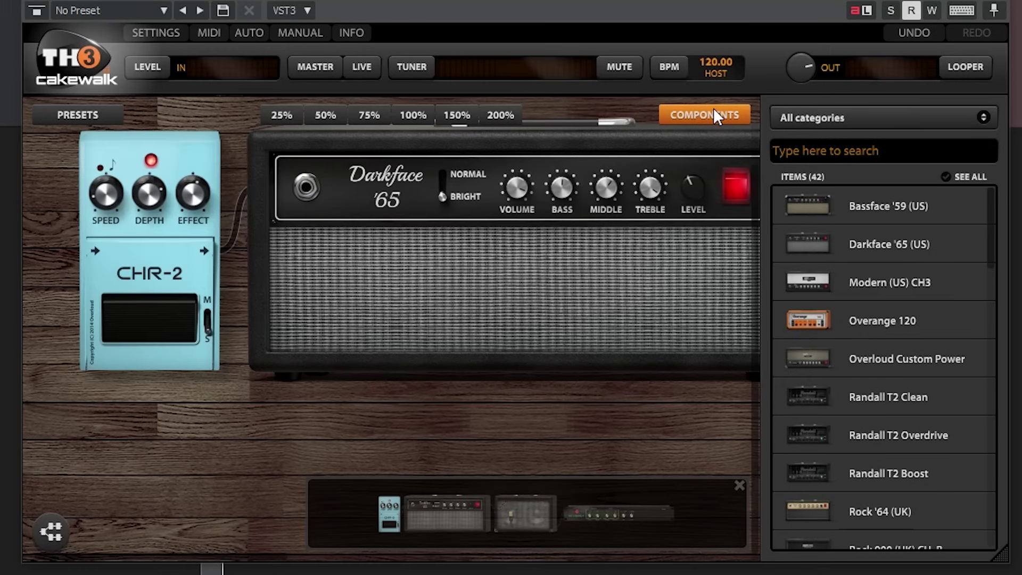
pyautogui.click(710, 115)
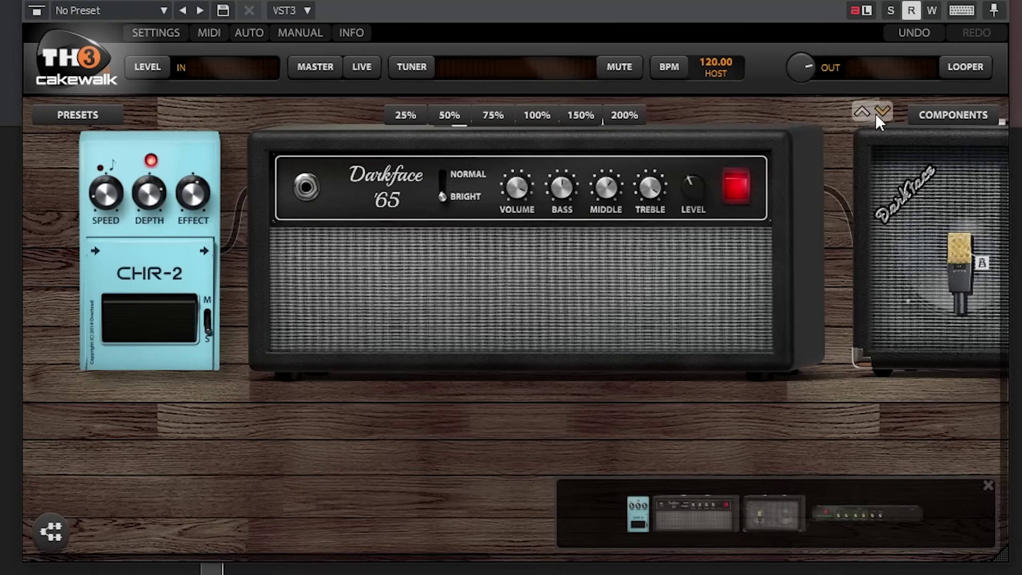
pyautogui.click(930, 114)
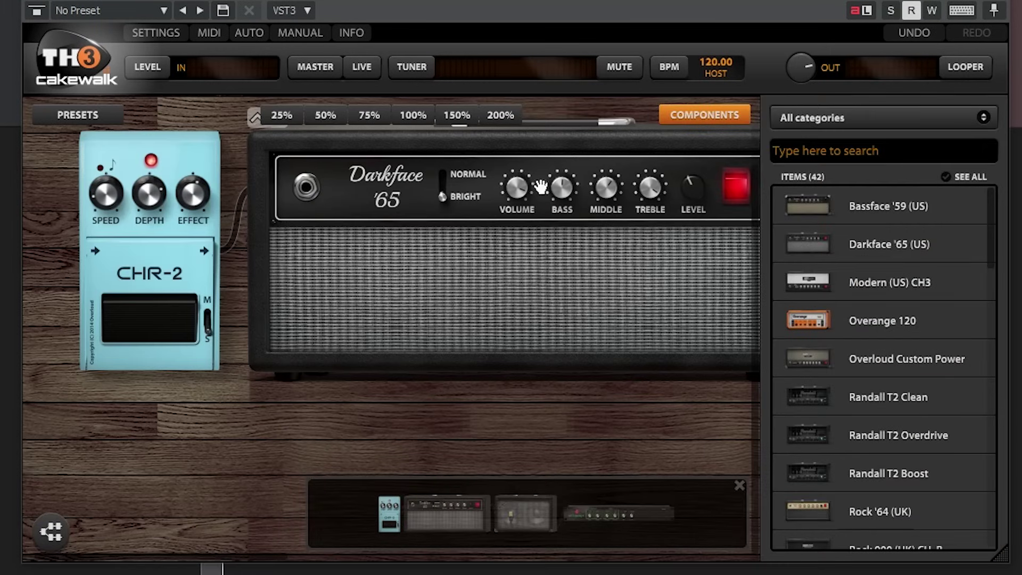
pyautogui.scroll(-15, 876, 360)
pyautogui.scroll(4, 880, 350)
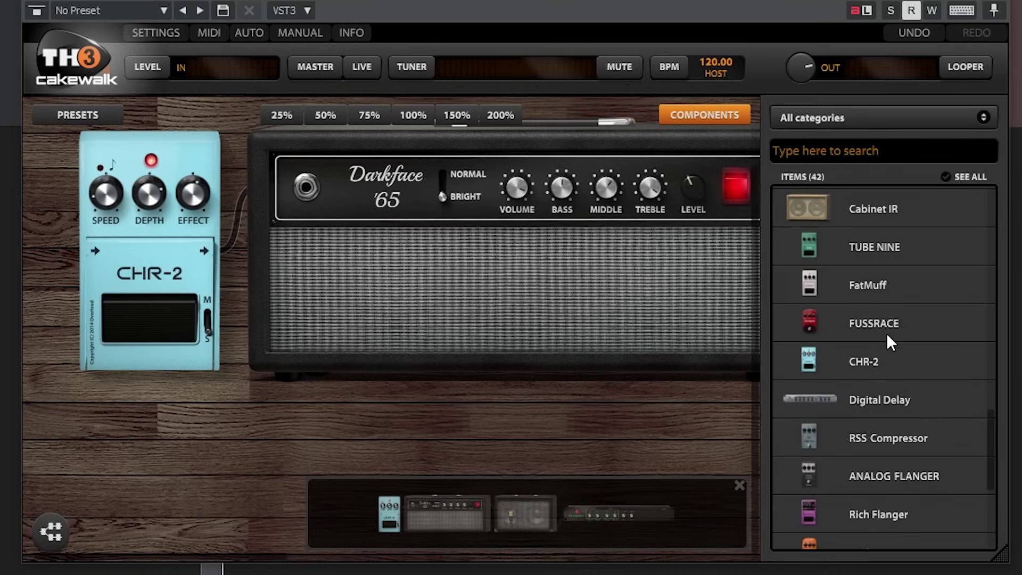
# Try a TUBE NINE pedal in front of the CHR-2 and remove it from the rig
pyautogui.moveTo(881, 251); pyautogui.dragTo(91, 235)
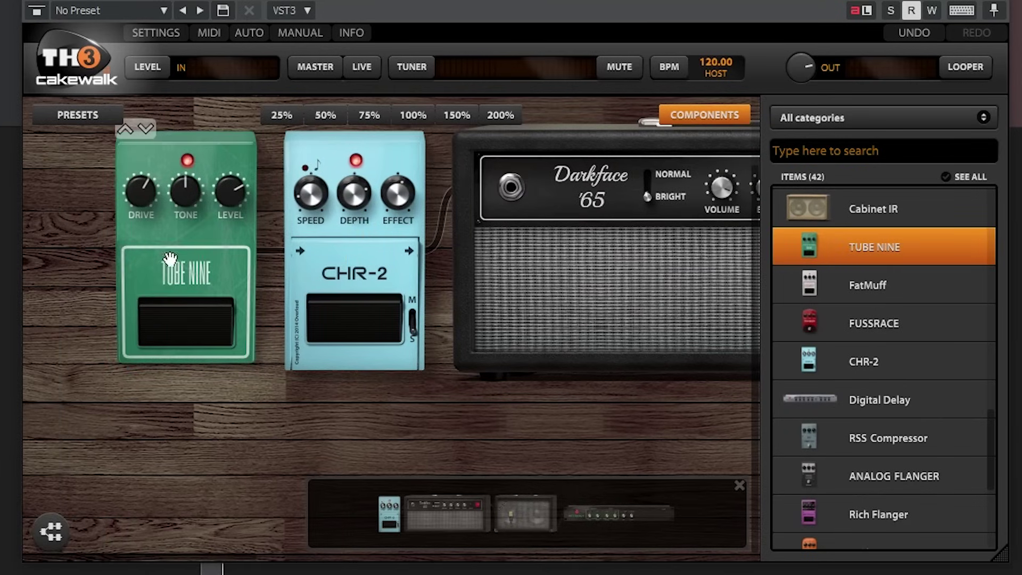
pyautogui.rightClick(92, 298)
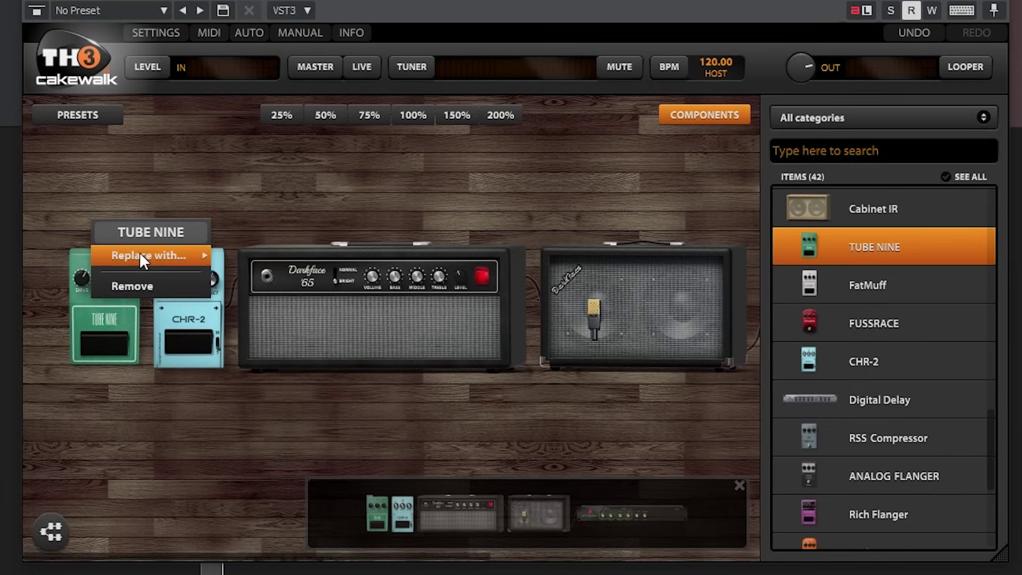
pyautogui.moveTo(141, 252)
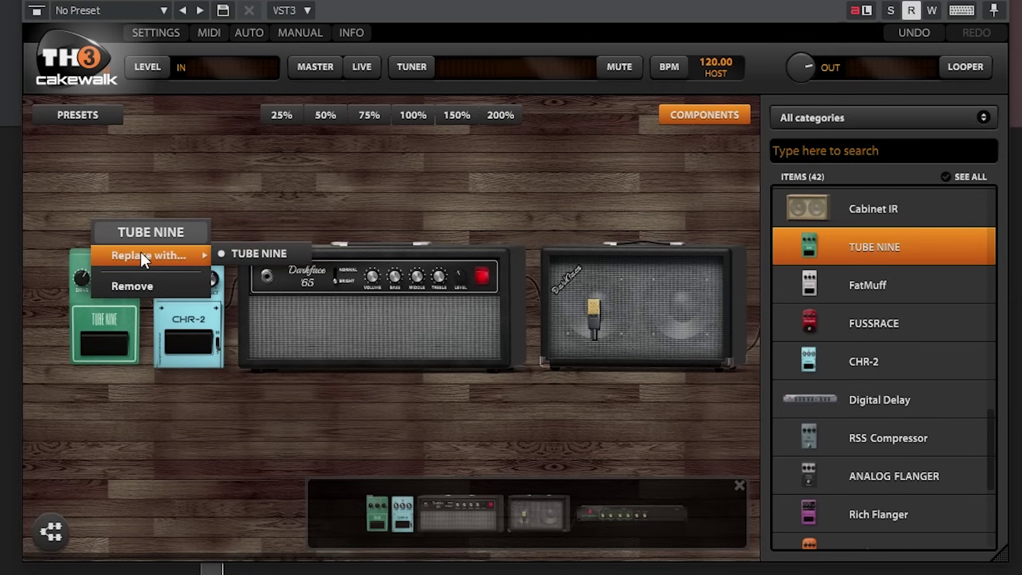
pyautogui.click(229, 253)
pyautogui.rightClick(104, 297)
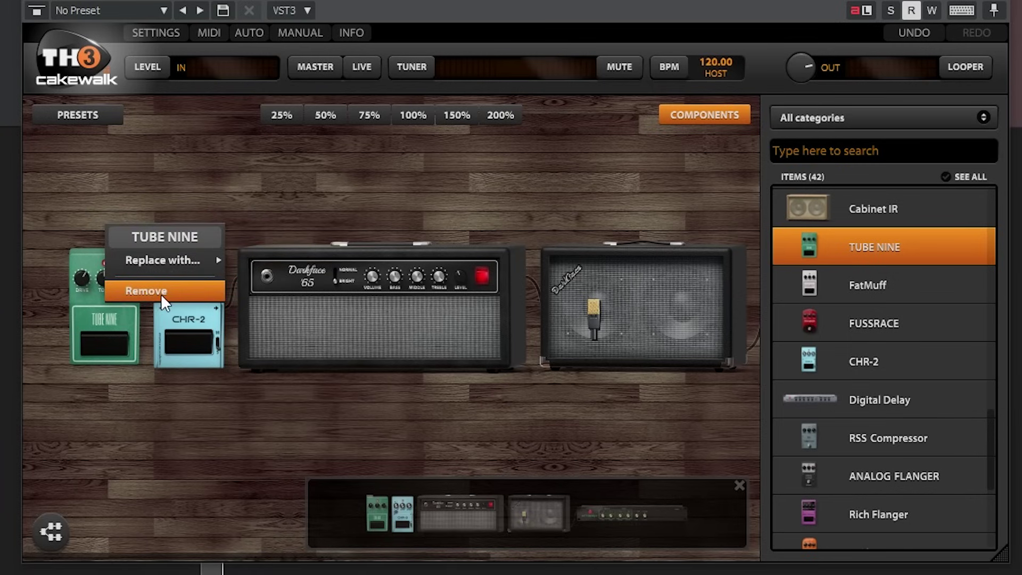
pyautogui.click(160, 294)
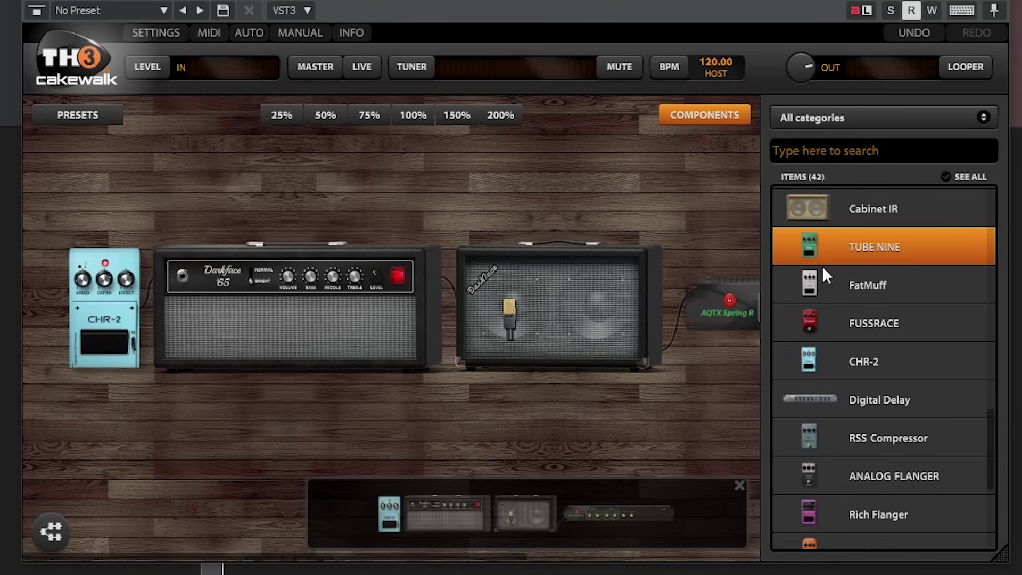
# Turn down the Volume knob on the Darkface '65 amplifier
pyautogui.click(413, 115)
pyautogui.moveTo(141, 468); pyautogui.dragTo(310, 483)
pyautogui.click(458, 118)
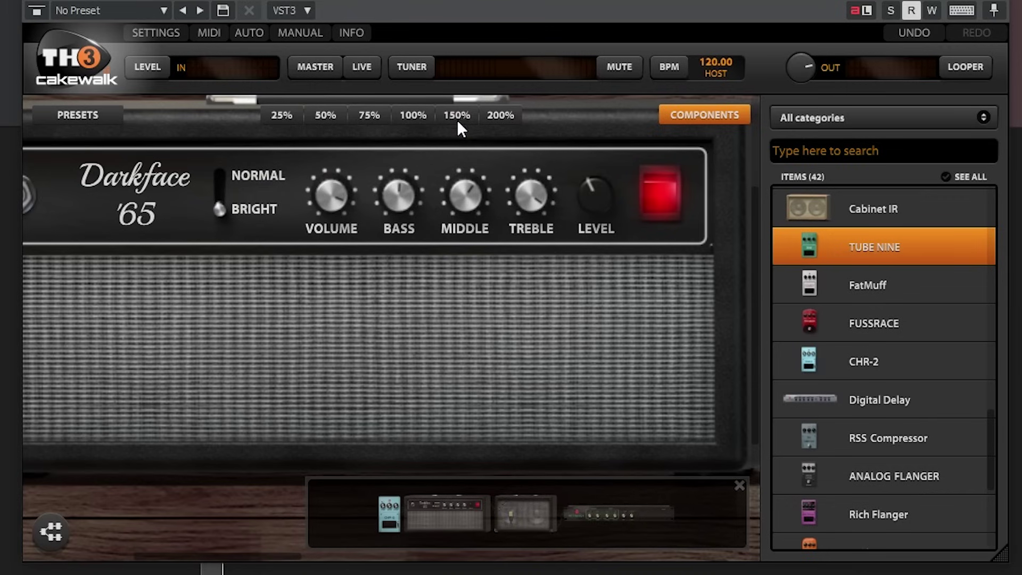
pyautogui.moveTo(192, 514); pyautogui.dragTo(222, 541)
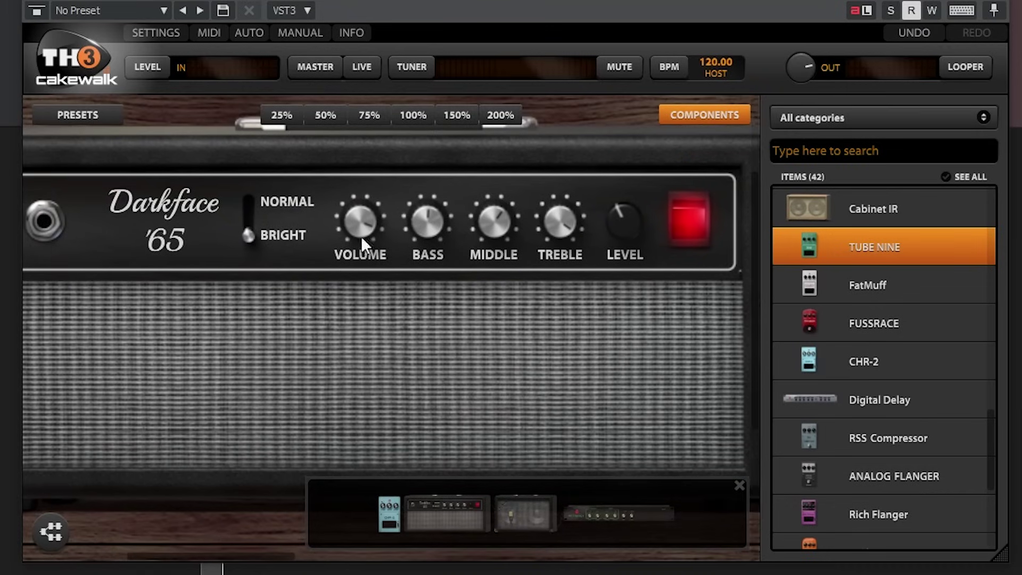
pyautogui.moveTo(361, 235); pyautogui.dragTo(360, 266)
# Try the Darkface '65's power and Normal/Bright switches and adjust its Treble knob
pyautogui.click(700, 228)
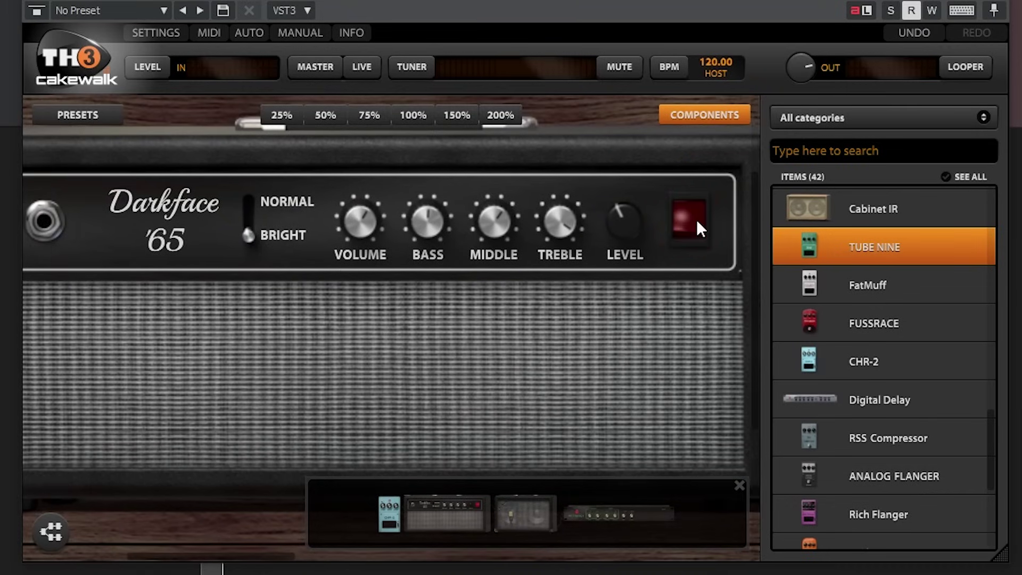
pyautogui.click(695, 224)
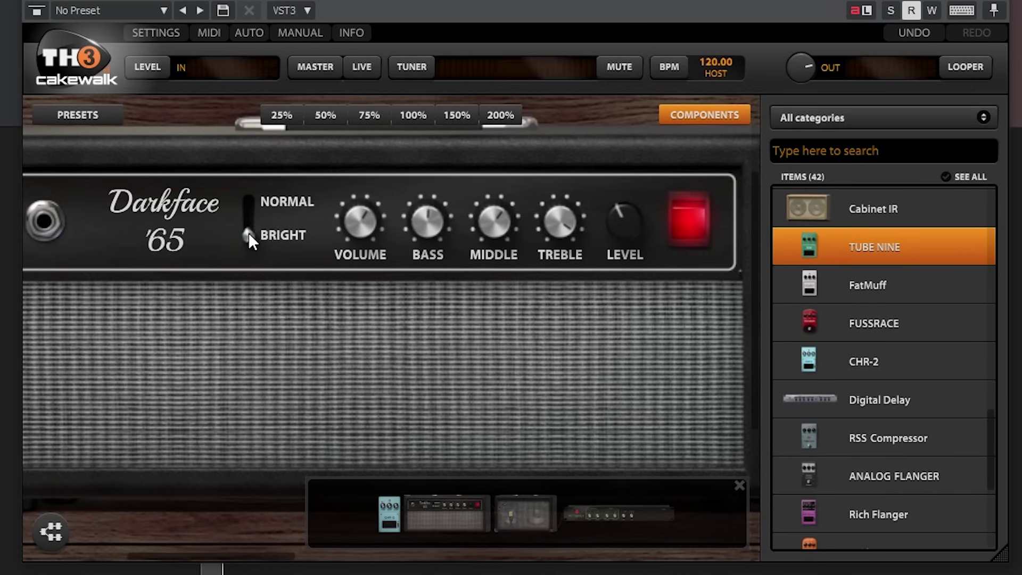
pyautogui.moveTo(248, 232); pyautogui.dragTo(240, 180)
pyautogui.moveTo(370, 234); pyautogui.dragTo(451, 235)
pyautogui.moveTo(566, 237); pyautogui.dragTo(566, 250)
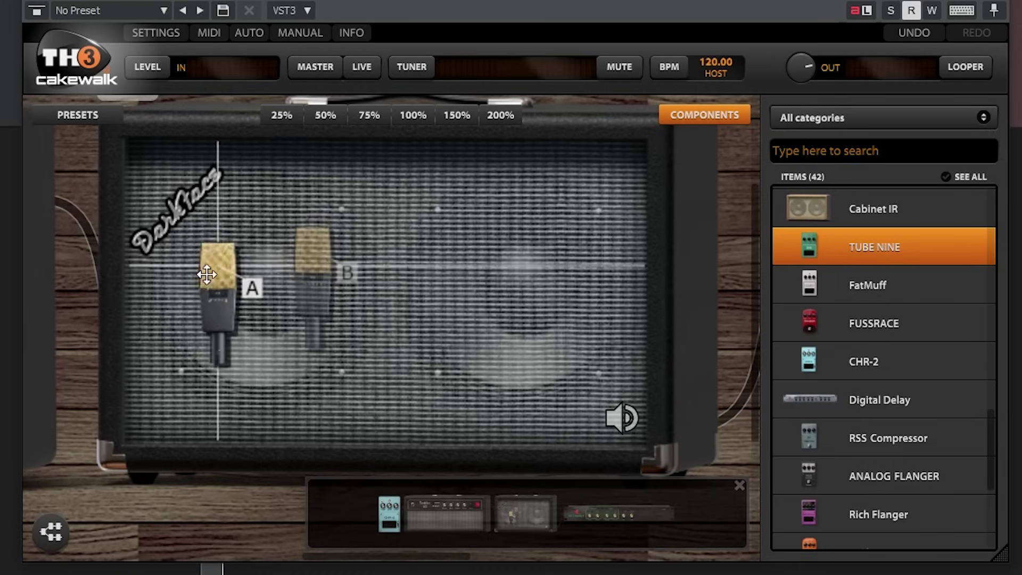
# Move microphone A toward the left edge of the Darkface cabinet and review the microphone models available for microphone B
pyautogui.moveTo(219, 278); pyautogui.dragTo(206, 274)
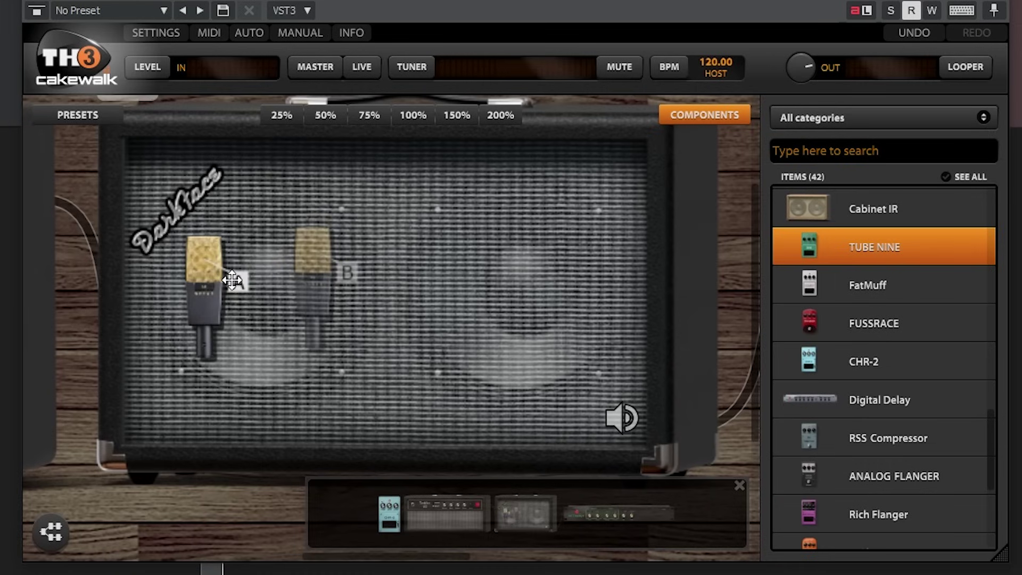
pyautogui.click(326, 260)
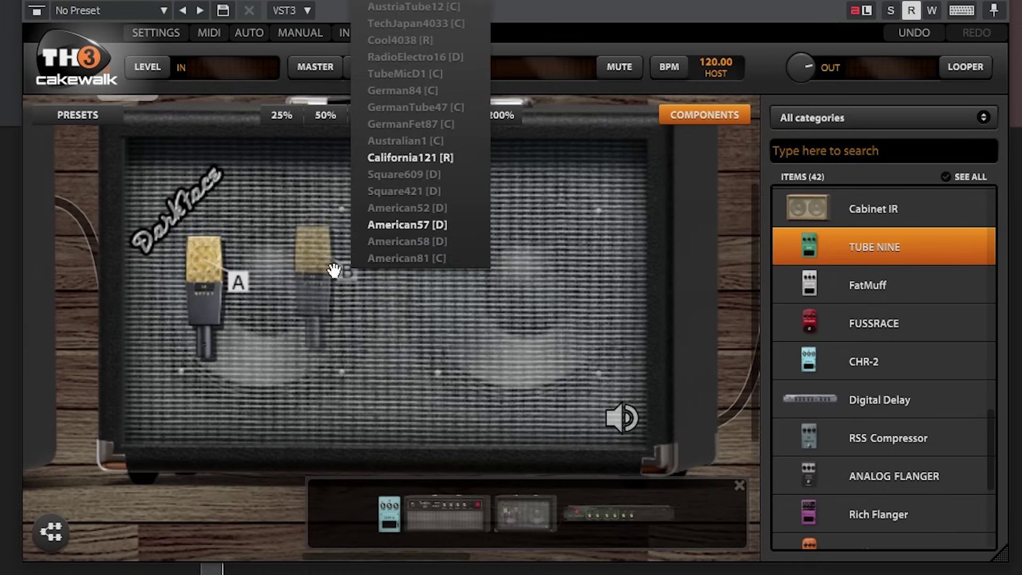
pyautogui.click(322, 257)
pyautogui.rightClick(320, 258)
pyautogui.click(321, 258)
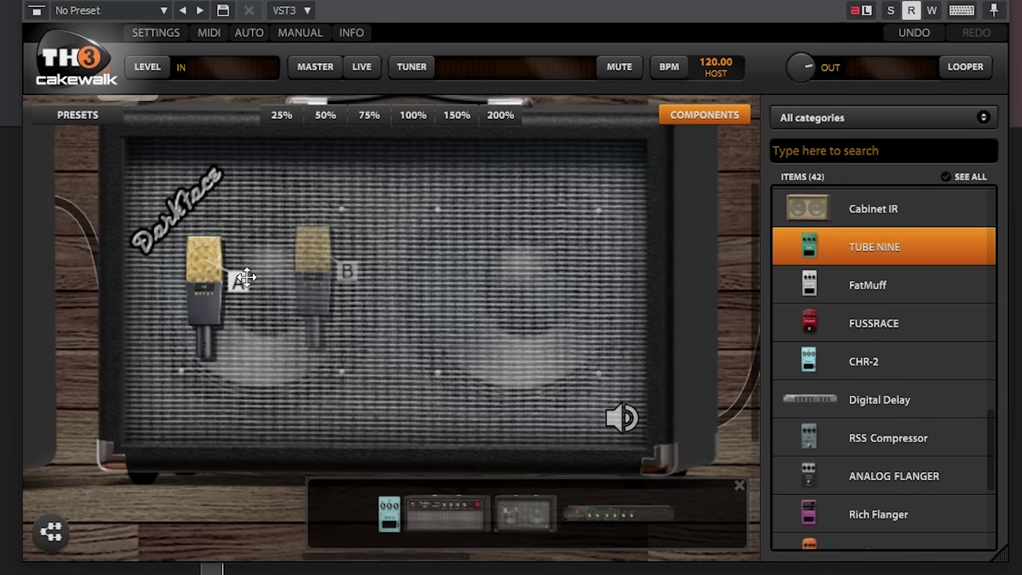
pyautogui.click(208, 265)
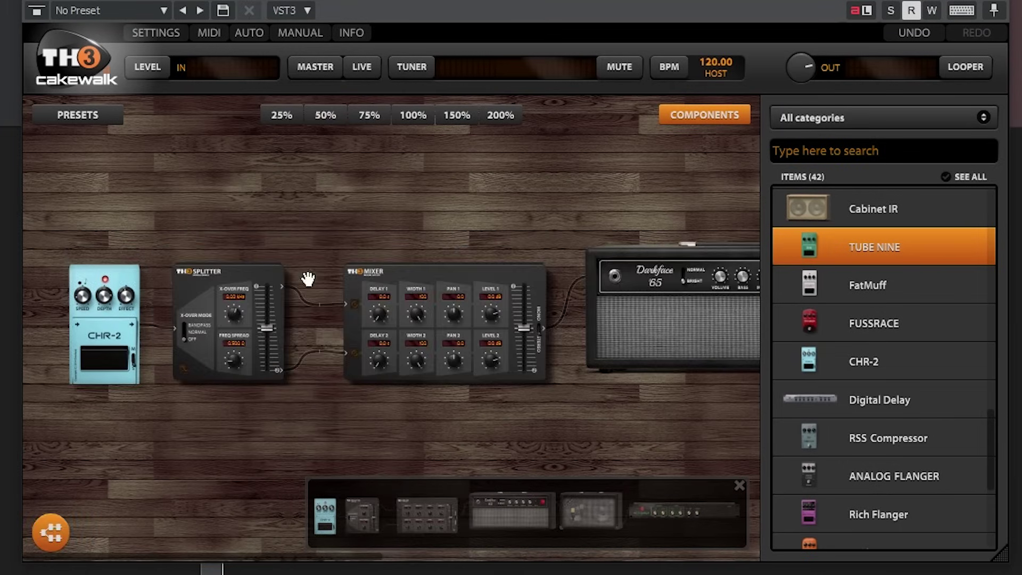
# Split the rig into two parallel paths and set the mixer's Pan 1 to -50.0 and Pan 2 to 50.0
pyautogui.click(370, 116)
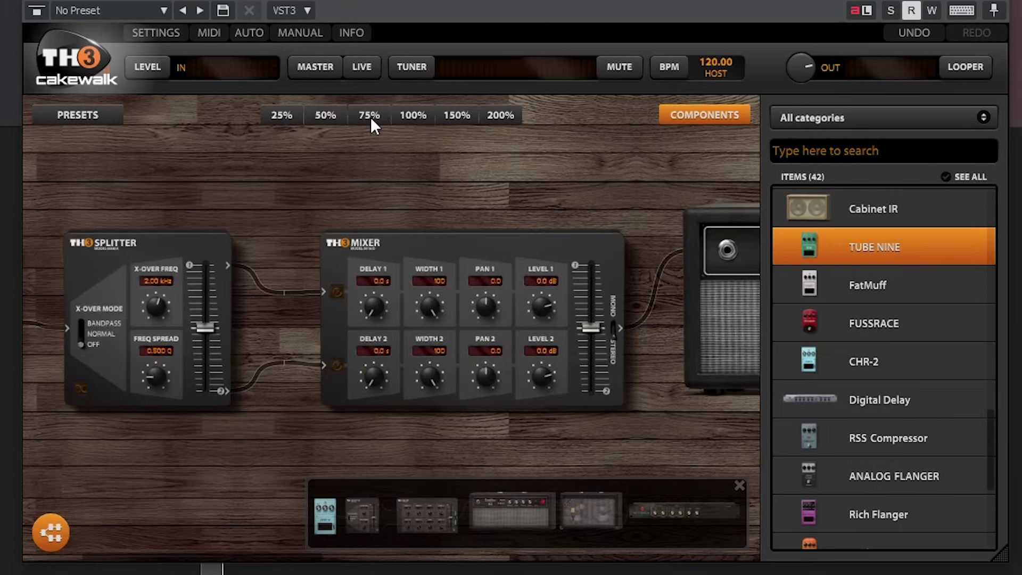
pyautogui.click(403, 115)
pyautogui.moveTo(516, 298); pyautogui.dragTo(516, 368)
pyautogui.moveTo(516, 392); pyautogui.dragTo(516, 340)
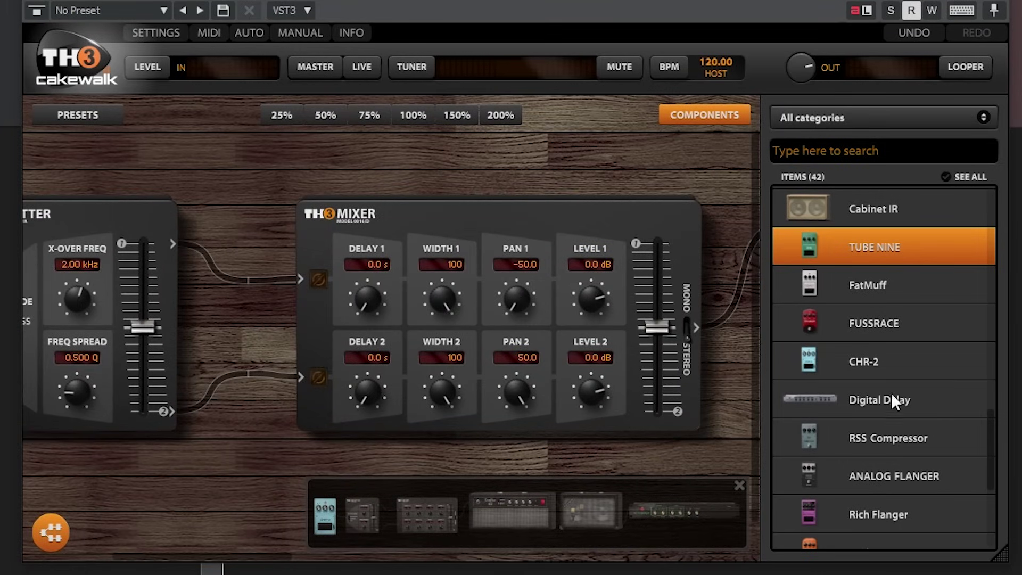
# Add a Digital Delay to each of the two paths between the splitter and the mixer
pyautogui.scroll(-3, 858, 429)
pyautogui.scroll(3, 866, 422)
pyautogui.doubleClick(840, 413)
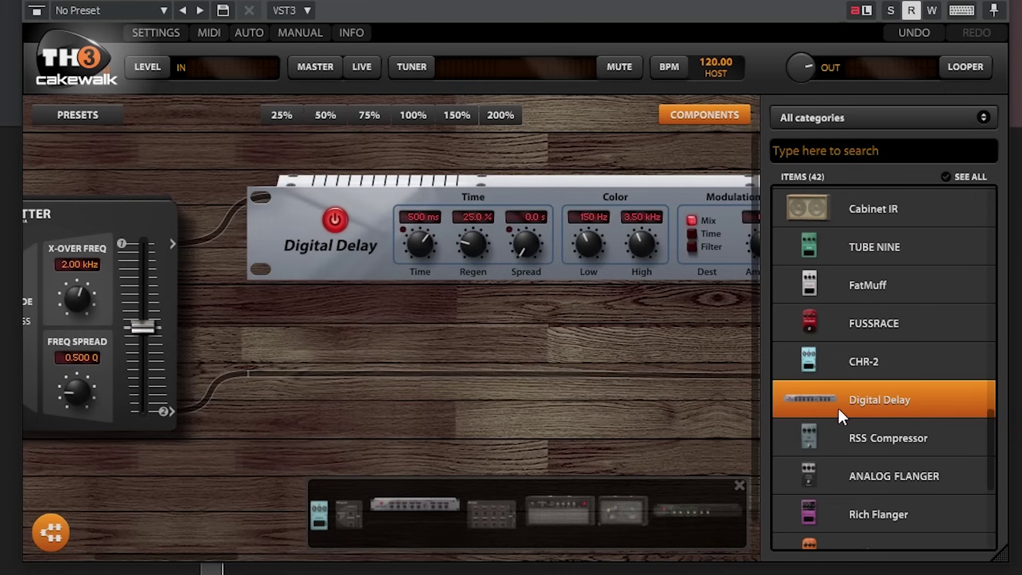
pyautogui.moveTo(840, 415); pyautogui.dragTo(474, 370)
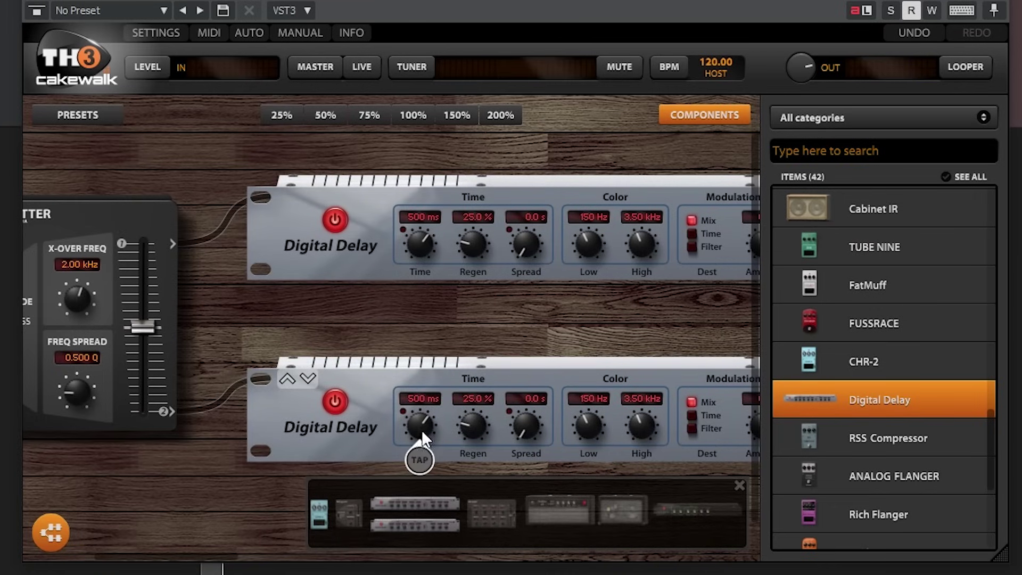
# Set the Time of the second path's Digital Delay to 750 ms
pyautogui.moveTo(423, 438); pyautogui.dragTo(420, 408)
pyautogui.click(420, 401)
pyautogui.write('750')
pyautogui.press('Return')
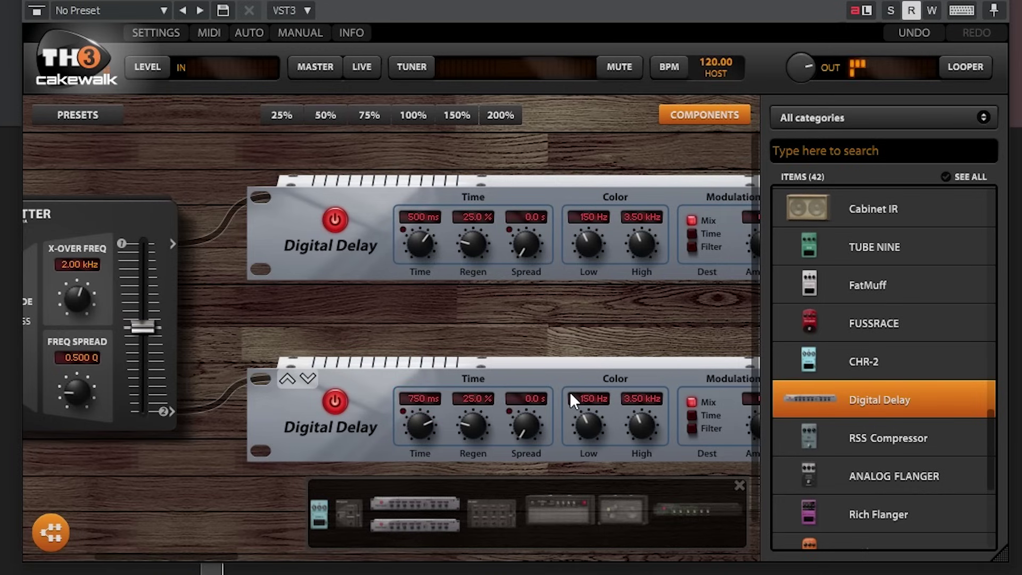
# Set the upper delay to Regen 55.0 %, Filter modulation 48.0 %, Delay Level 54.4 %, and the lower to 250 ms, 54.2 %, Amount 14.1 %, Delay Level 52.0 %
pyautogui.moveTo(527, 304); pyautogui.dragTo(362, 311)
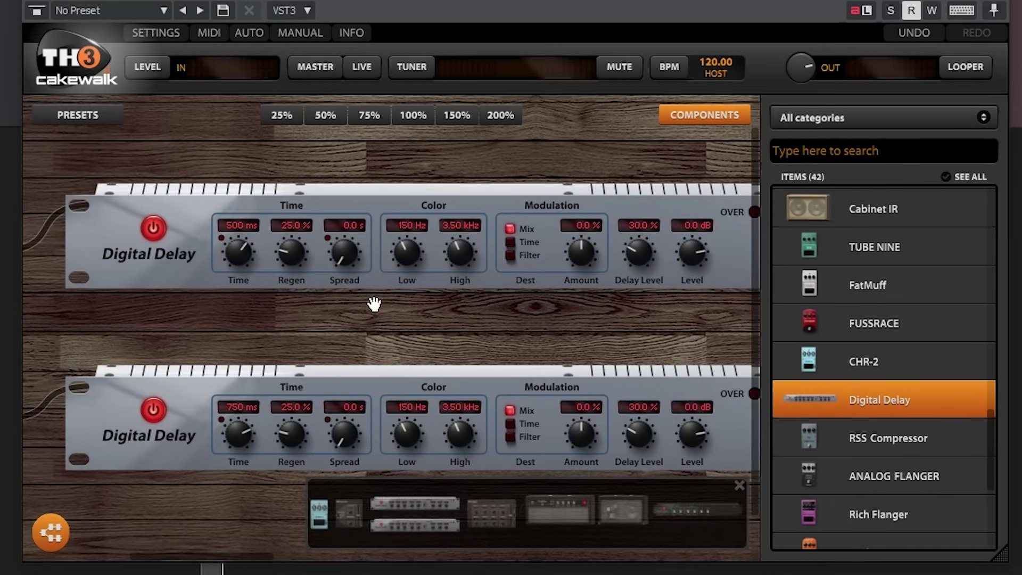
pyautogui.moveTo(294, 434); pyautogui.dragTo(294, 282)
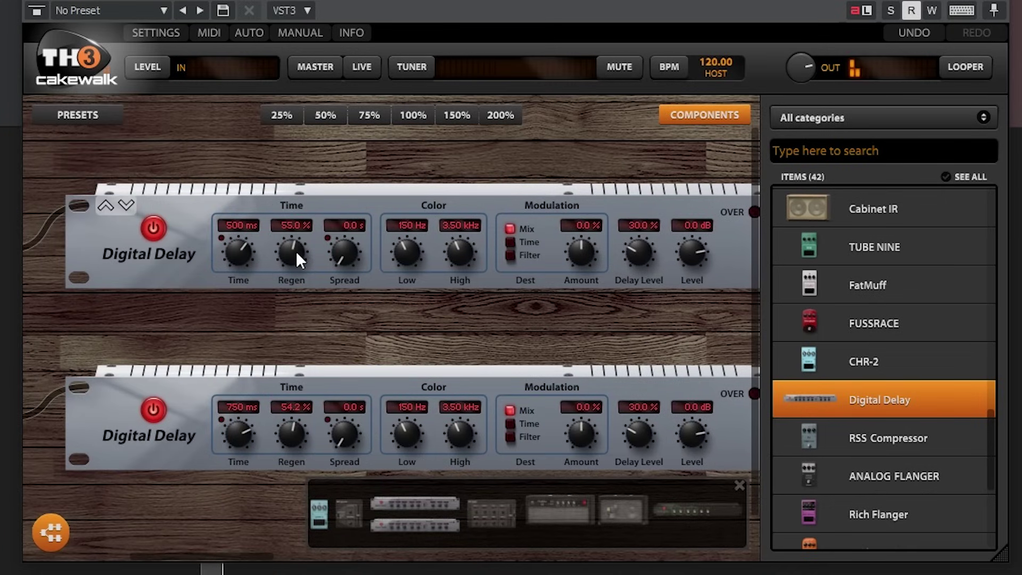
pyautogui.moveTo(238, 254)
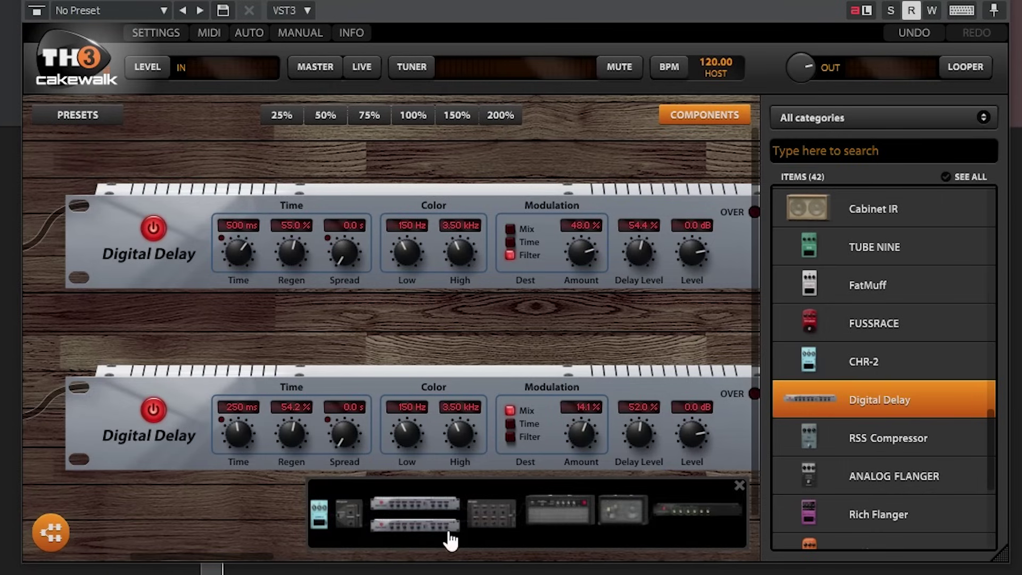
# Hide and restore the rig overview, and use it to examine the components from the CHR-2 pedal to the spring reverb
pyautogui.click(740, 485)
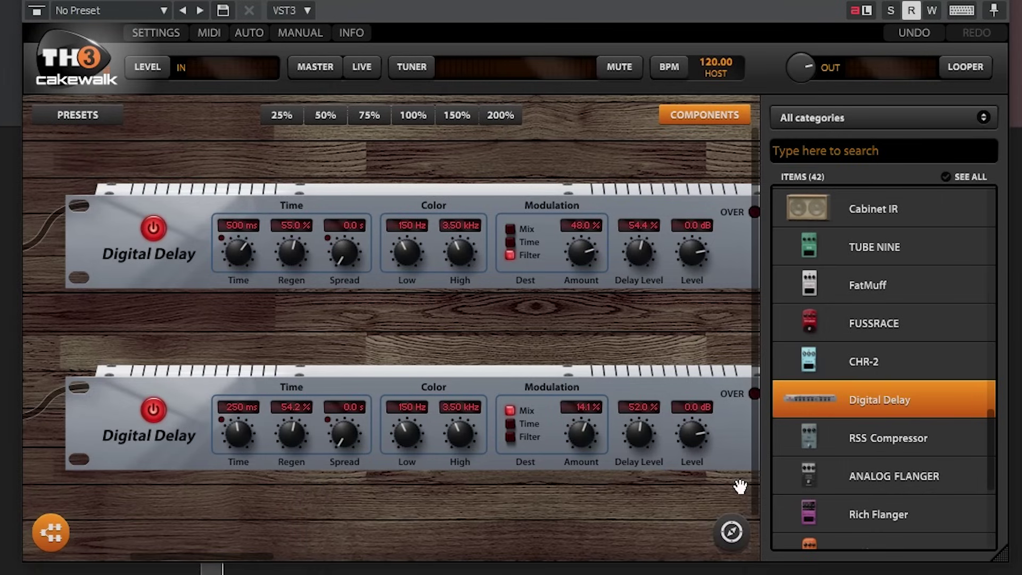
pyautogui.click(733, 528)
pyautogui.click(320, 515)
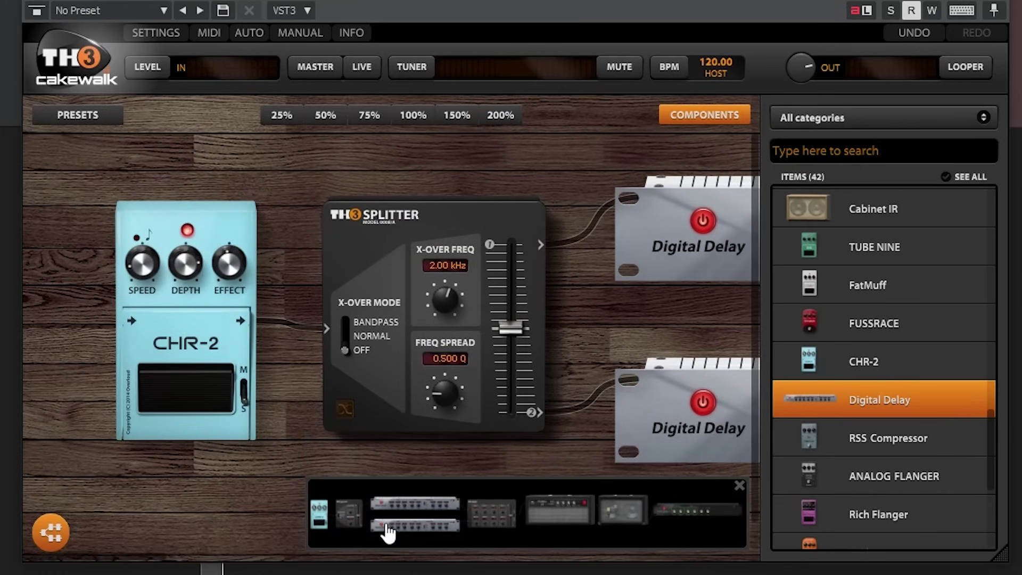
pyautogui.click(385, 523)
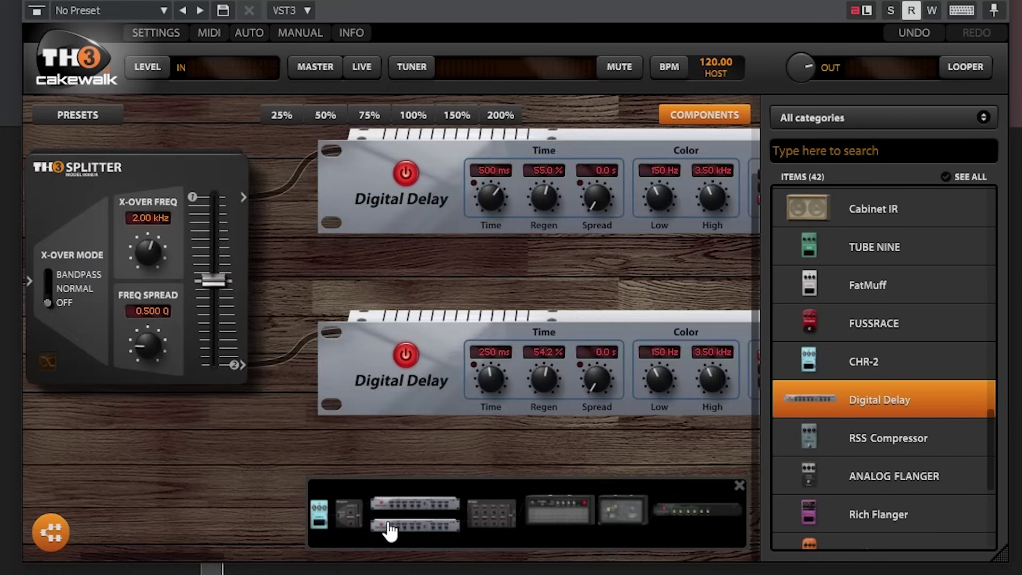
pyautogui.click(484, 516)
pyautogui.click(555, 530)
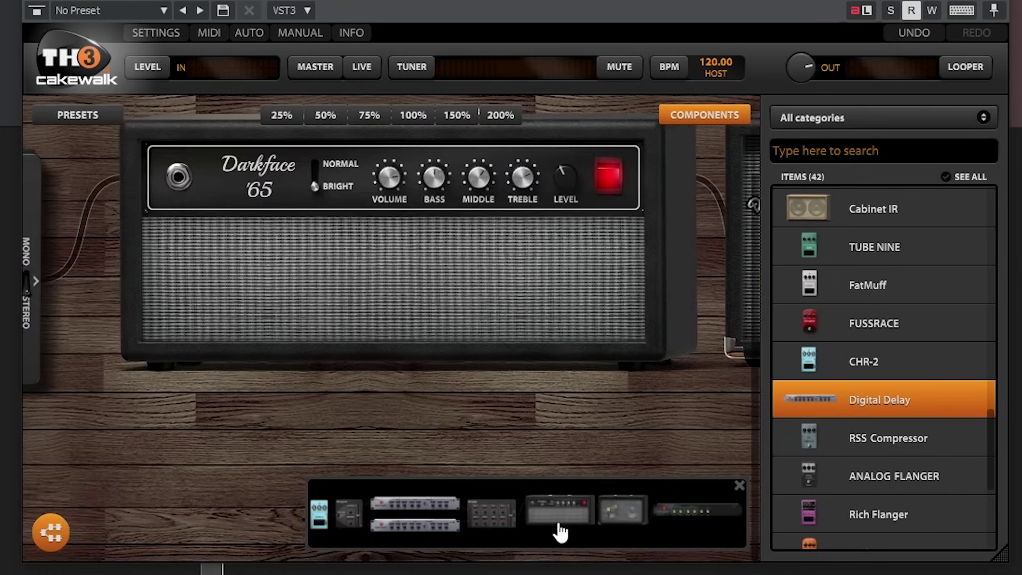
pyautogui.click(624, 515)
pyautogui.click(681, 519)
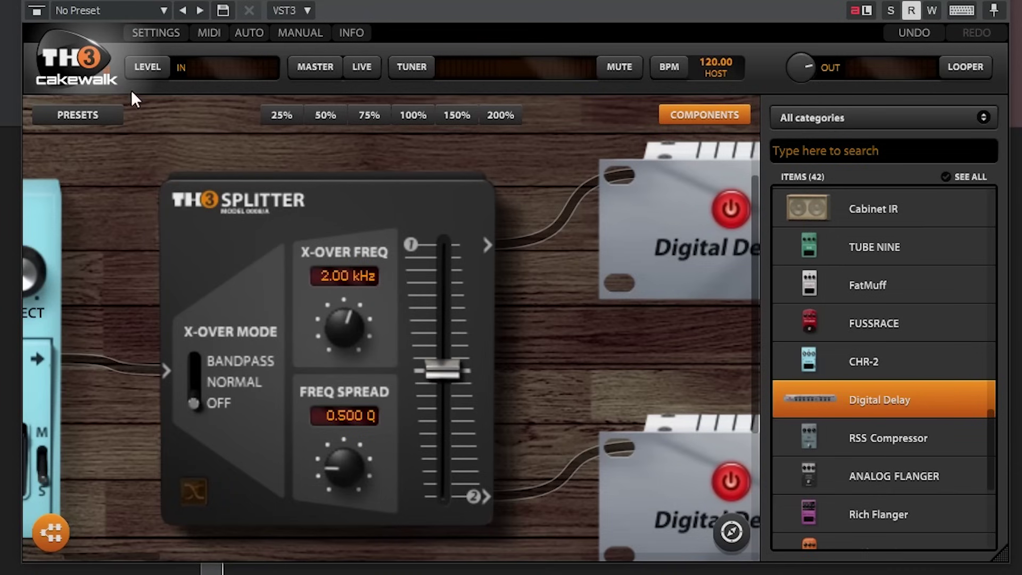
# Set the global Delay to +76 % in the Master controls and close them
pyautogui.click(147, 67)
pyautogui.click(303, 67)
pyautogui.click(89, 149)
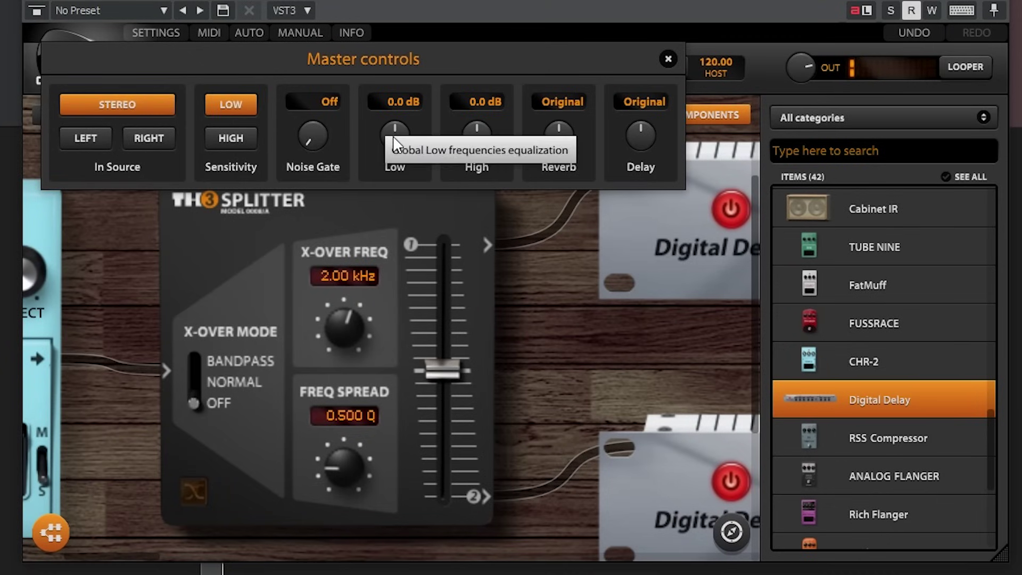
pyautogui.scroll(5, 645, 139)
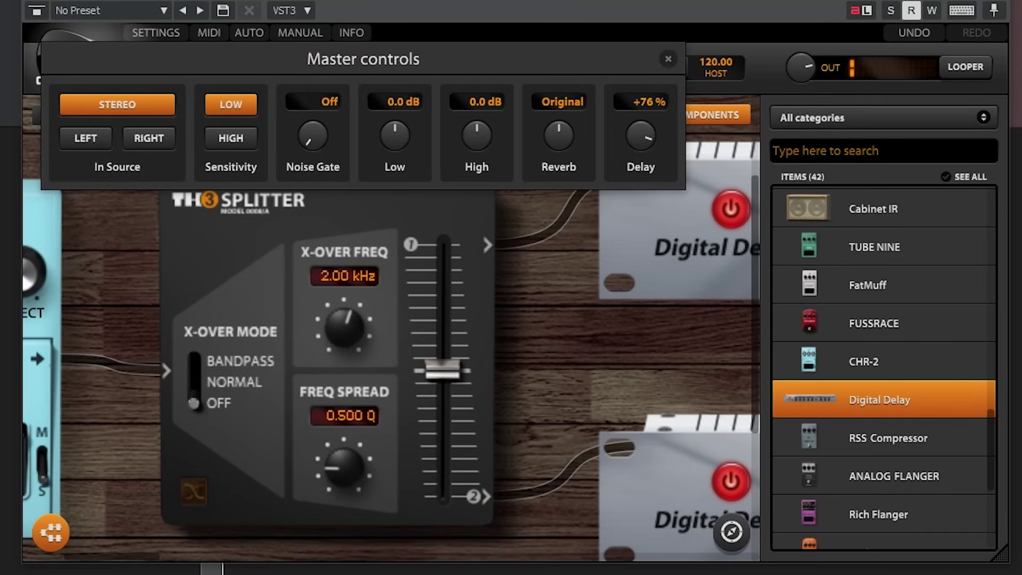
pyautogui.click(668, 59)
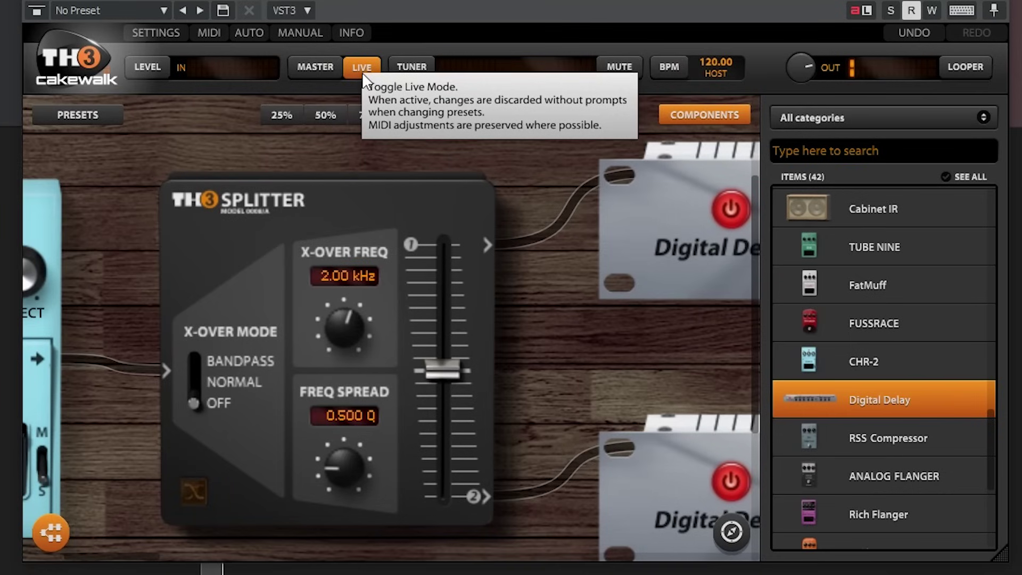
# Check the tuner and change the tempo source to PRESET at 84.45 BPM
pyautogui.click(418, 69)
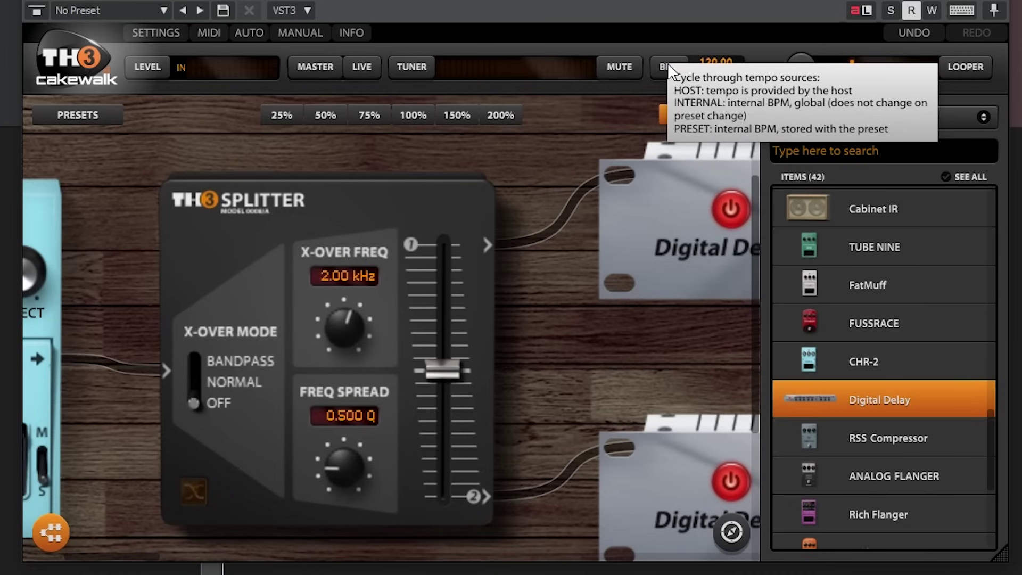
pyautogui.click(667, 63)
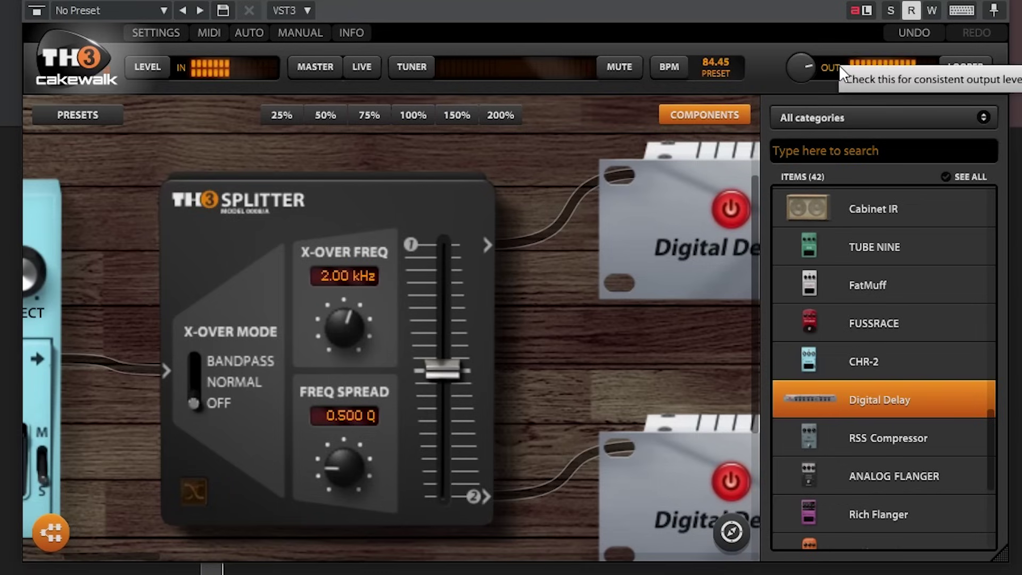
# Open the Looper and start recording a guitar loop
pyautogui.click(965, 67)
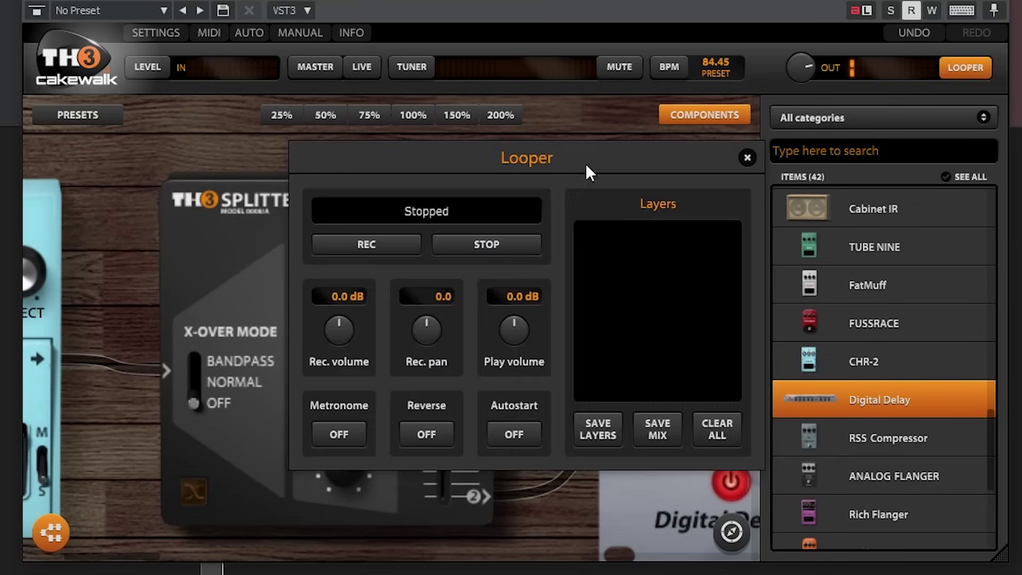
pyautogui.click(398, 245)
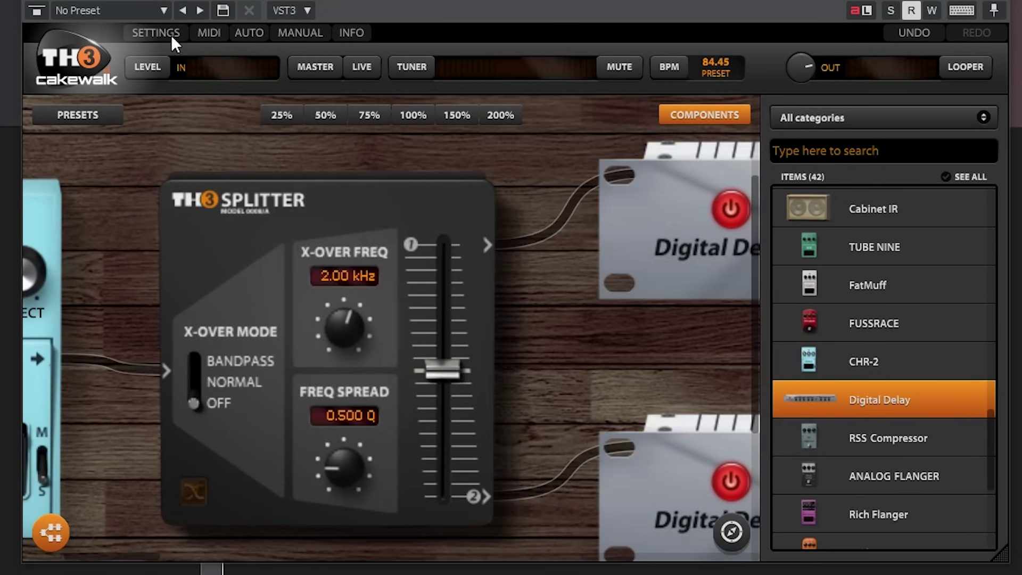
# Examine the plug-in's Settings, MIDI and Automation options and its user manual
pyautogui.click(165, 34)
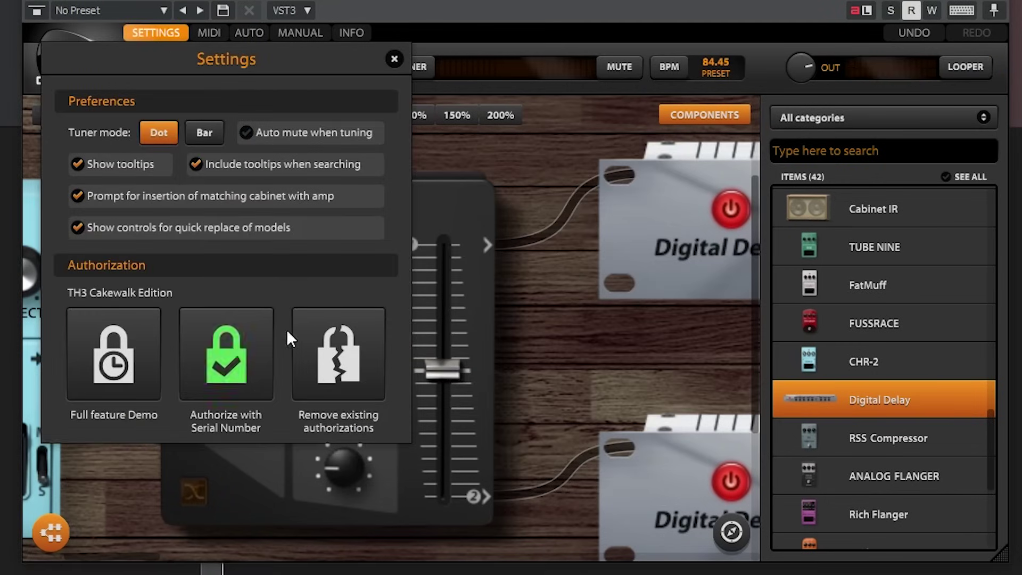
pyautogui.click(209, 33)
pyautogui.click(245, 33)
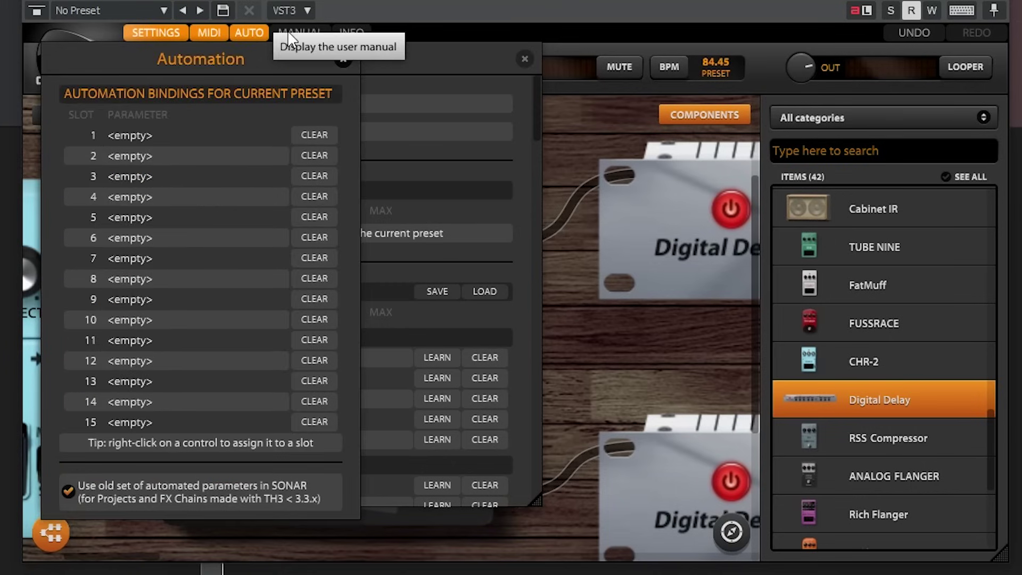
pyautogui.click(298, 34)
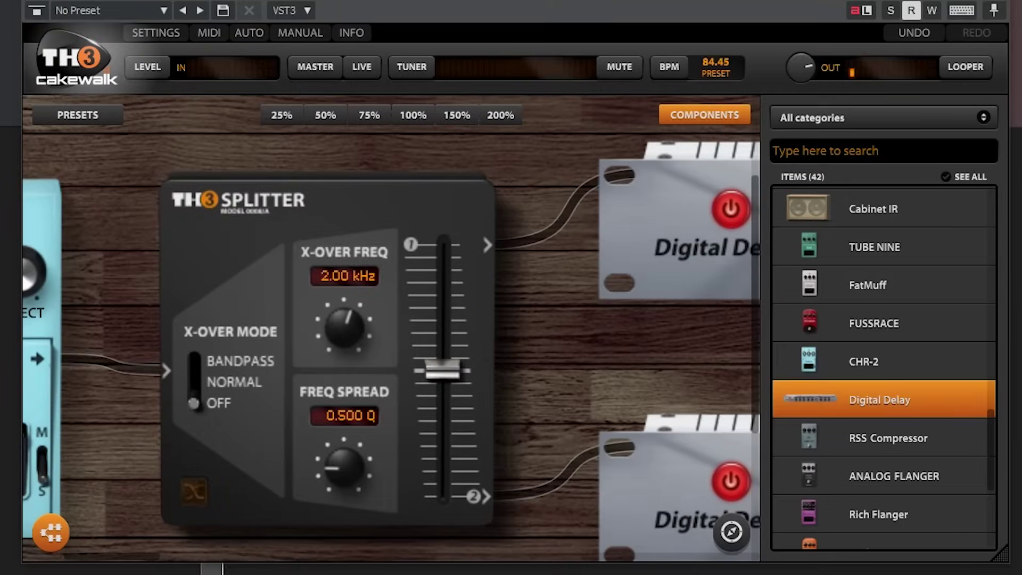
# Browse the complete component list from the amplifiers down to the VOLUME pedal
pyautogui.scroll(10, 851, 205)
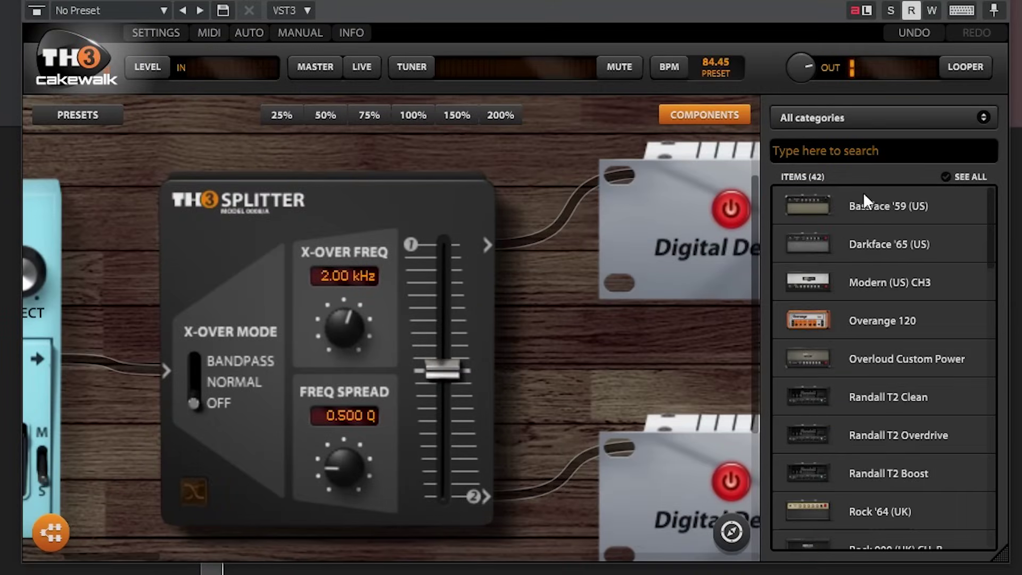
pyautogui.moveTo(992, 211); pyautogui.dragTo(958, 510)
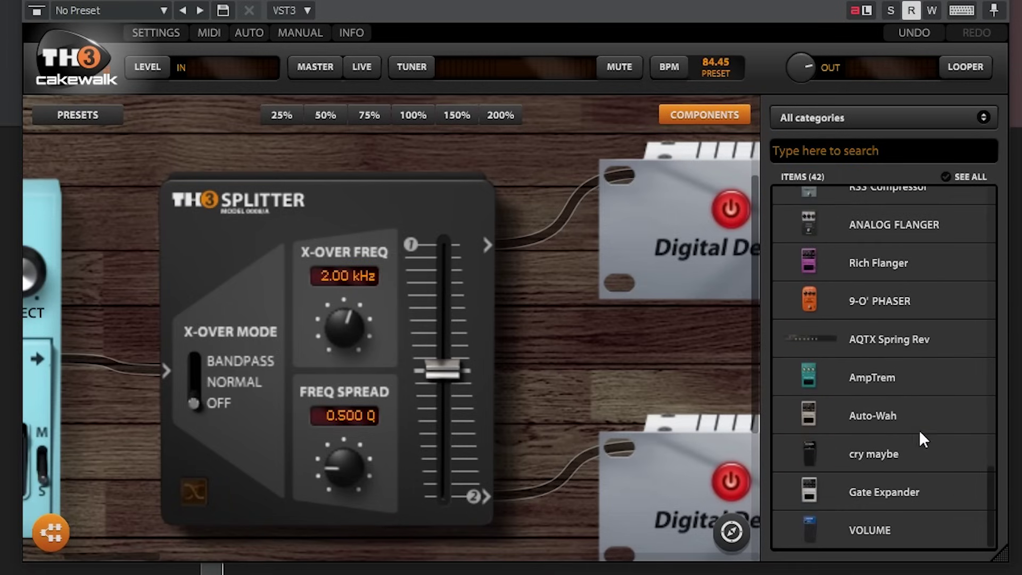